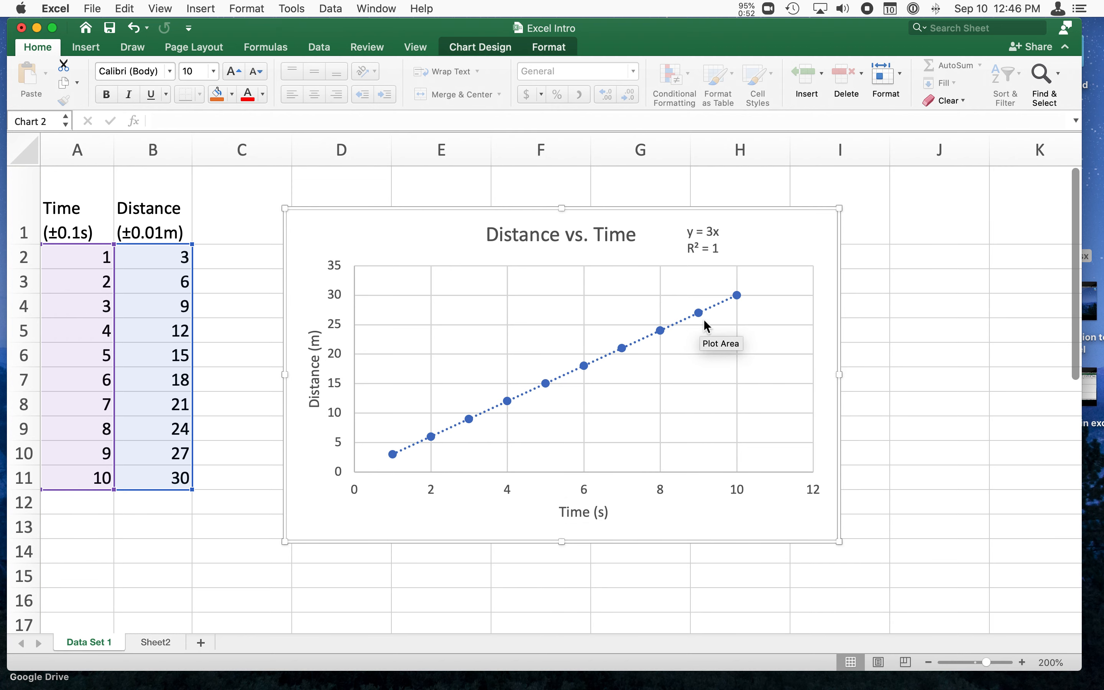
Delete the existing Distance vs. Time chart from the Data Set 1 sheet.
left_click(704, 238)
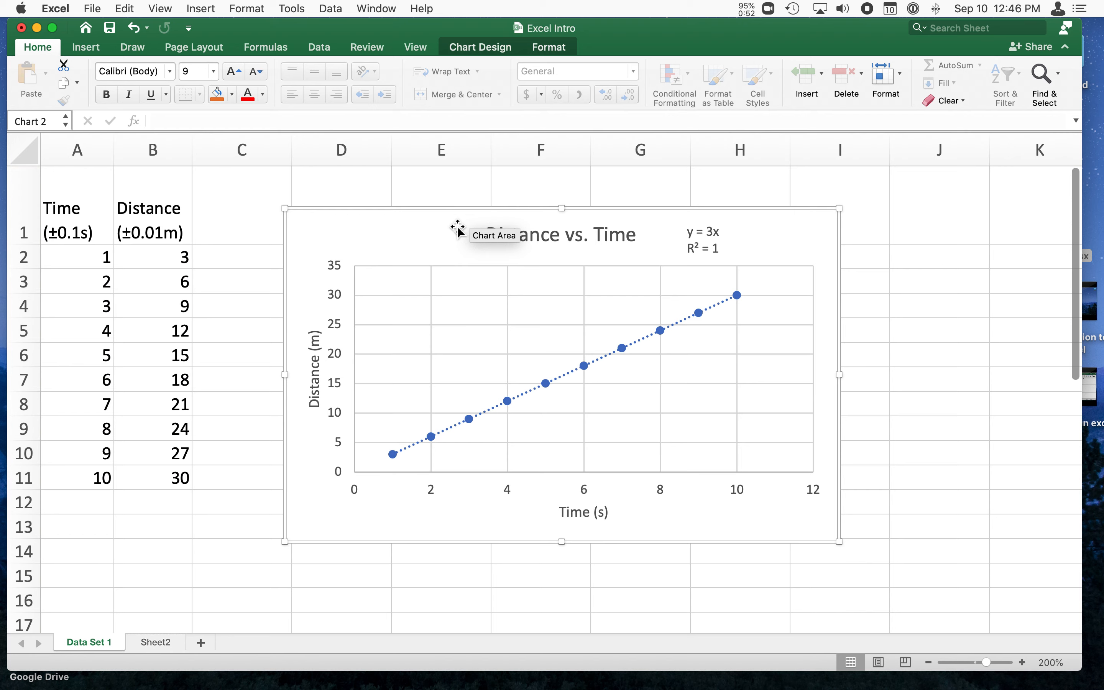
left_click(475, 227)
key("Delete")
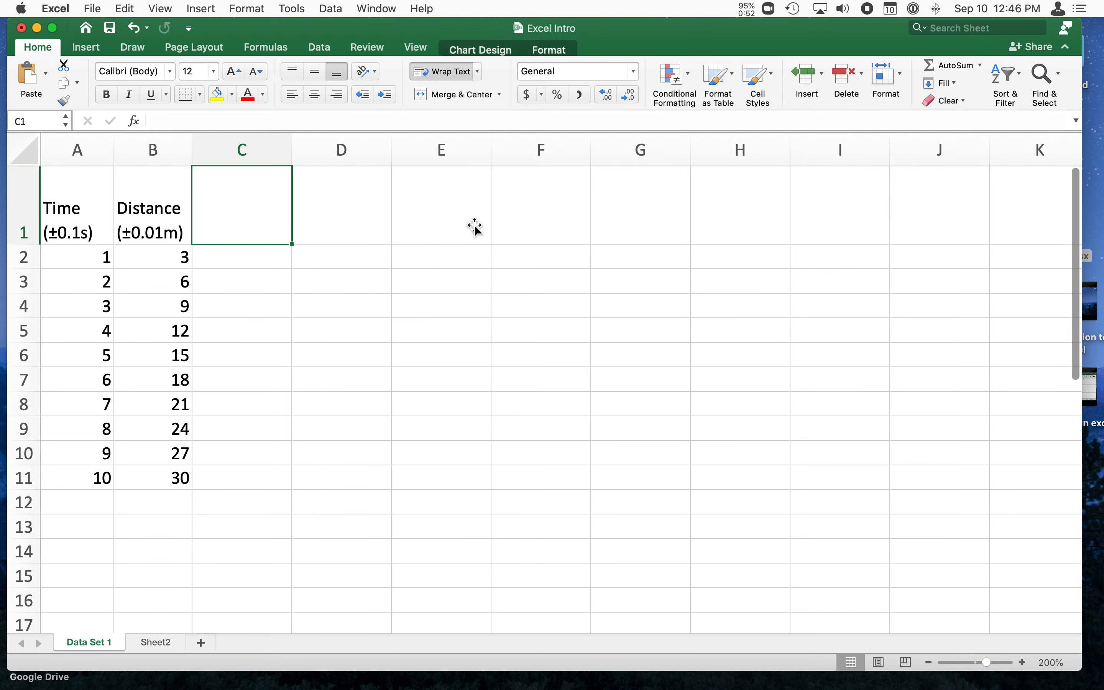
left_click(355, 431)
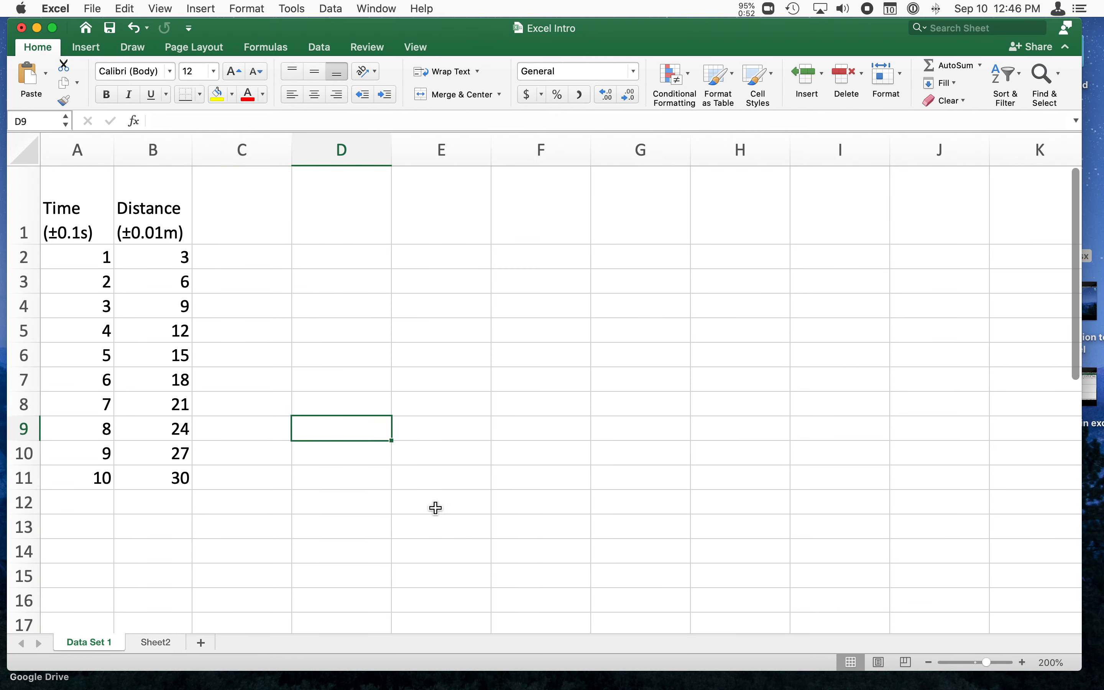
left_click(78, 259)
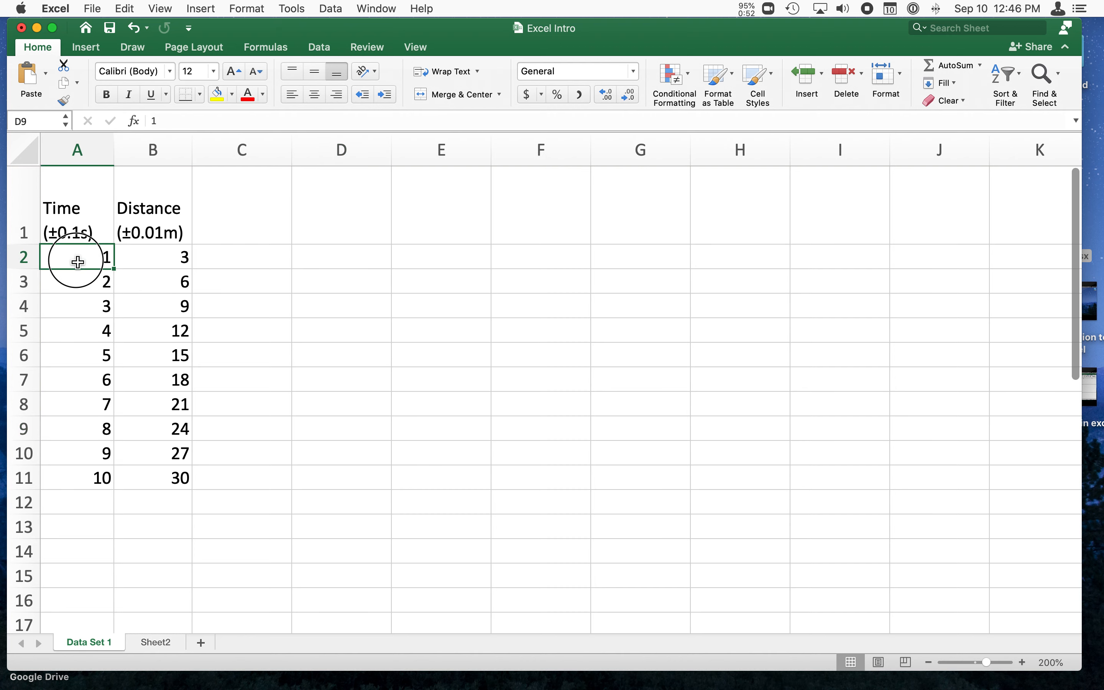
left_click_drag(75, 205, 151, 477)
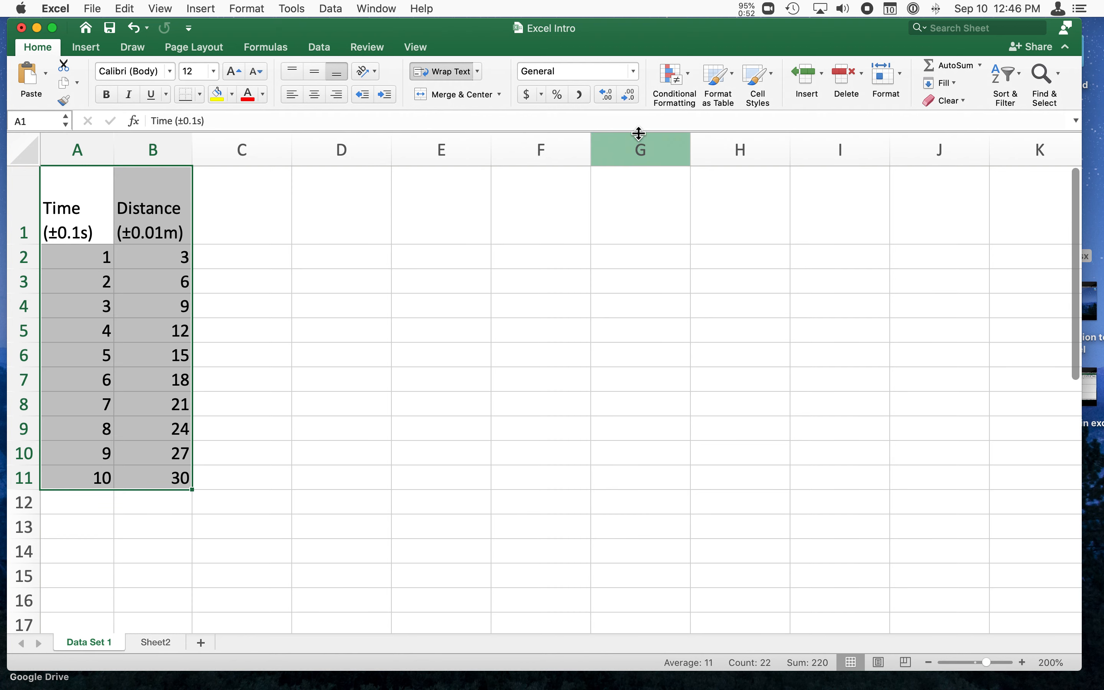
left_click(569, 407)
left_click_drag(49, 242, 161, 475)
left_click(424, 388)
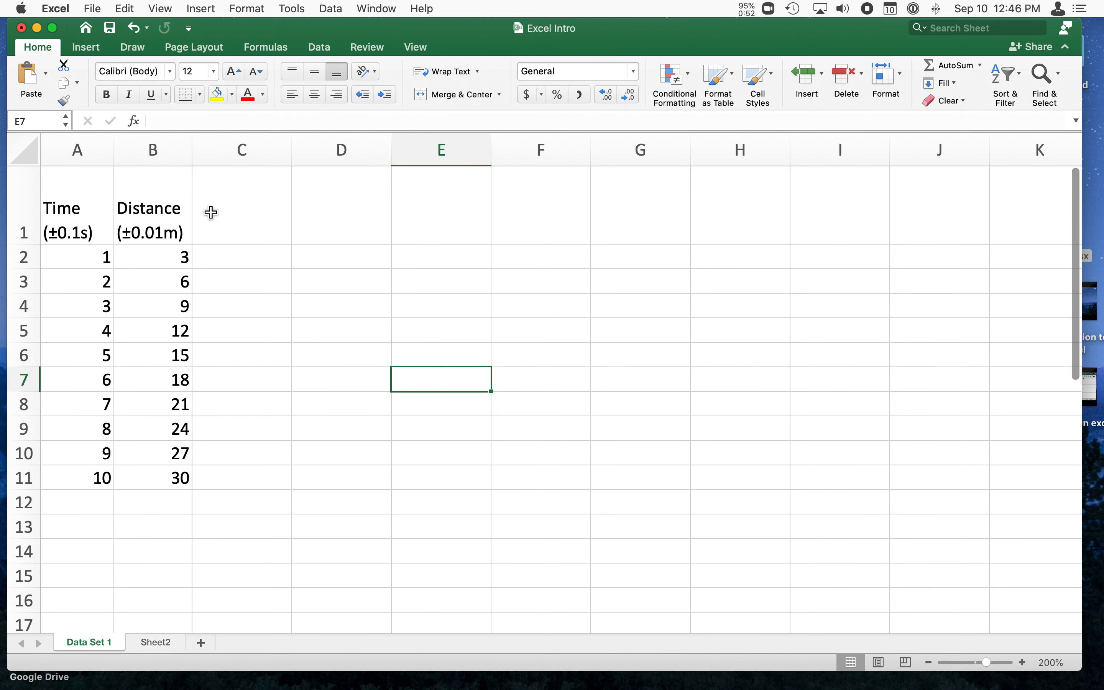
Select the time and distance values in A2:B11 without their headers, ready for inserting a chart.
left_click_drag(78, 262, 140, 475)
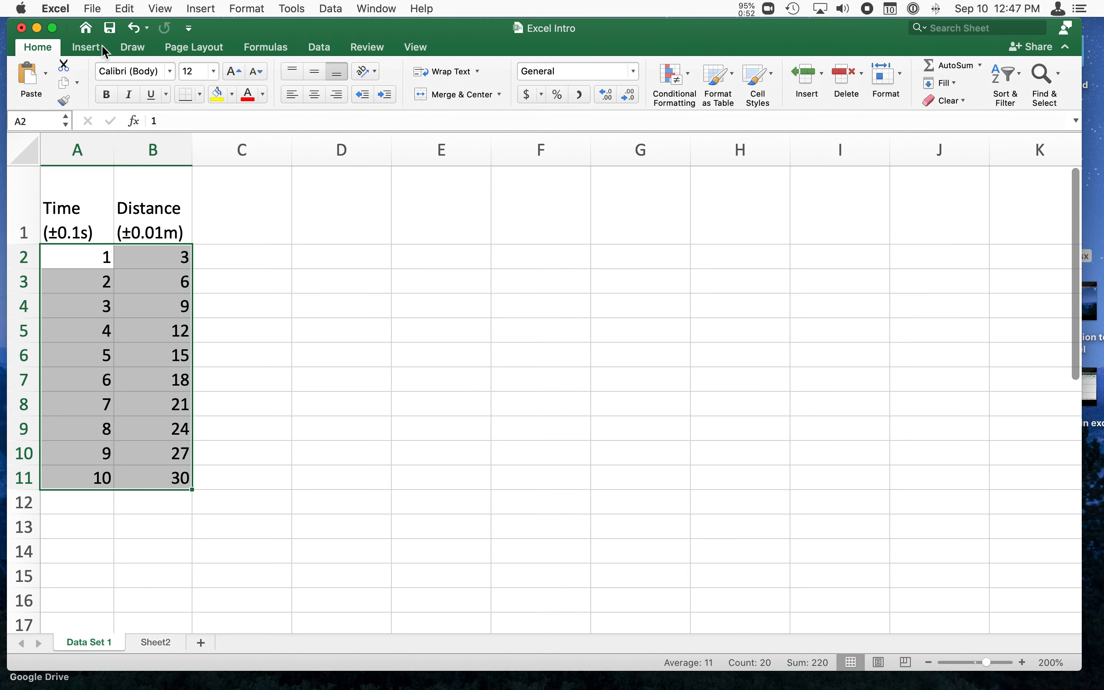
left_click(89, 48)
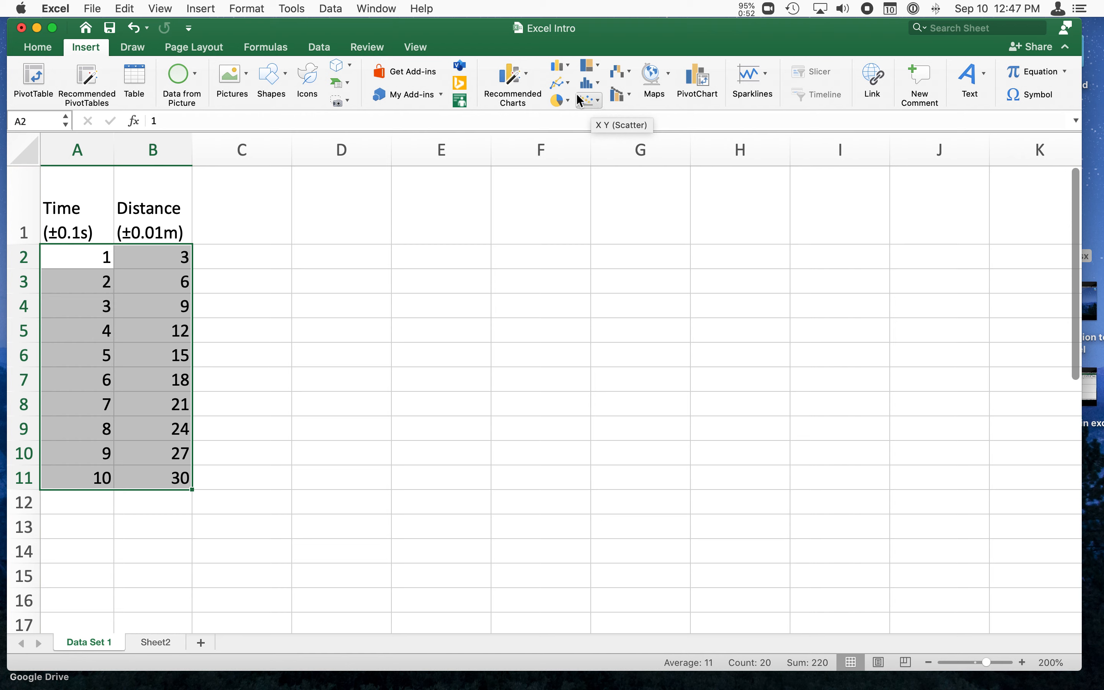
left_click(527, 79)
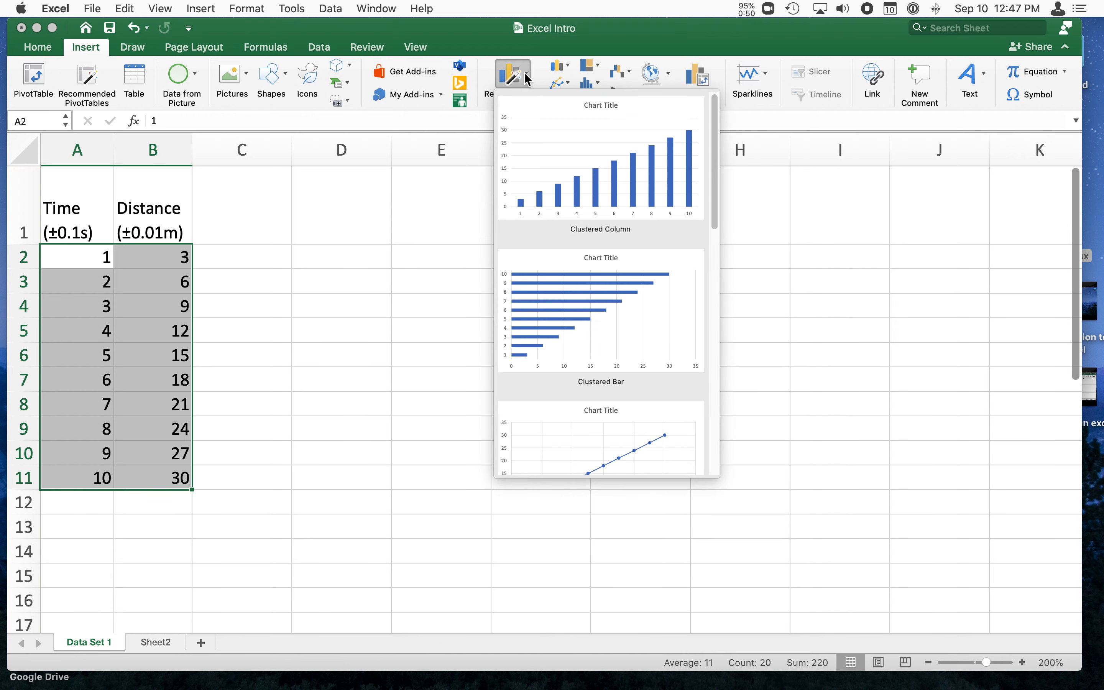
scroll(660, 308, "down", 3)
scroll(661, 313, "down", 5)
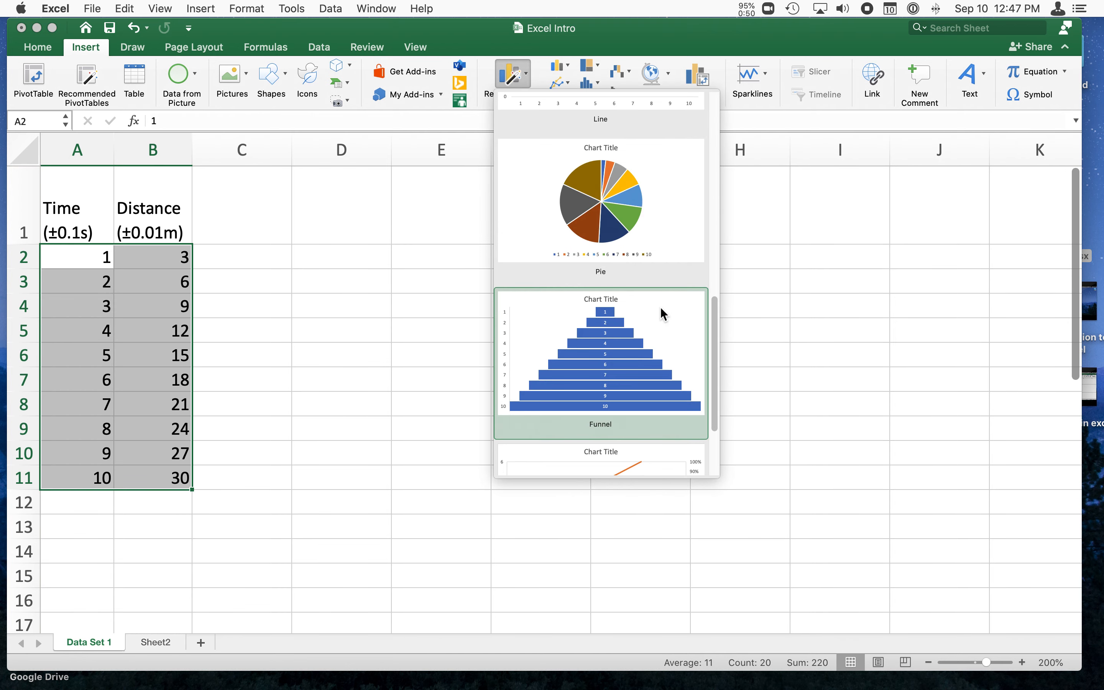
scroll(680, 306, "up", 10)
left_click(799, 50)
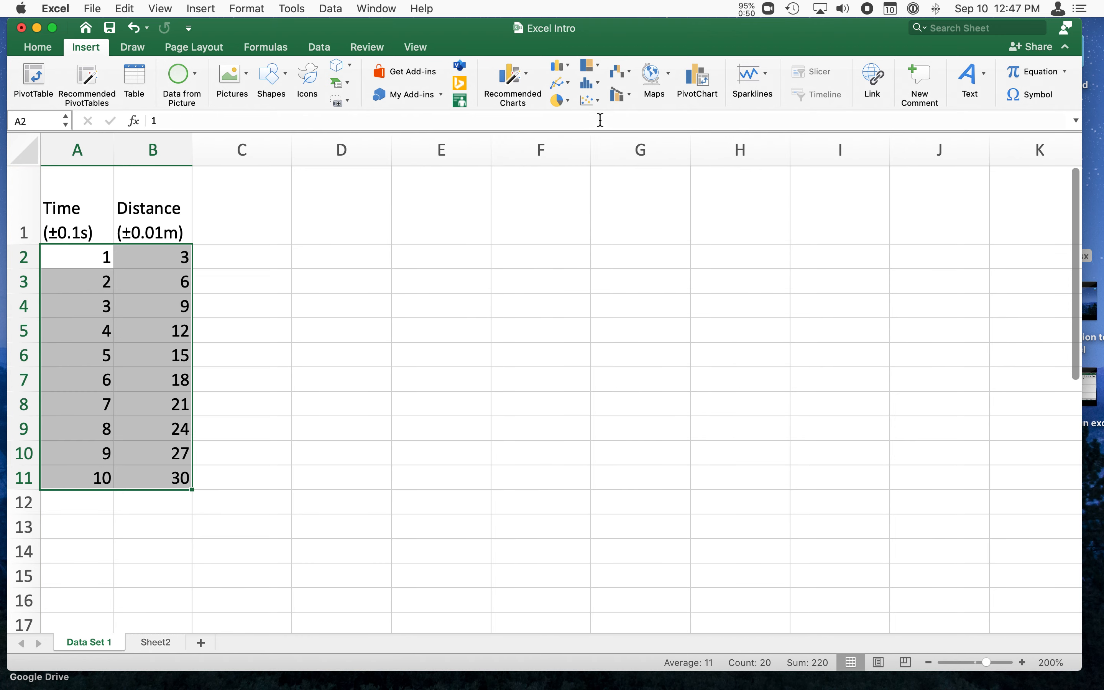
Insert a markers-only scatter chart of the selected time and distance values.
left_click(593, 98)
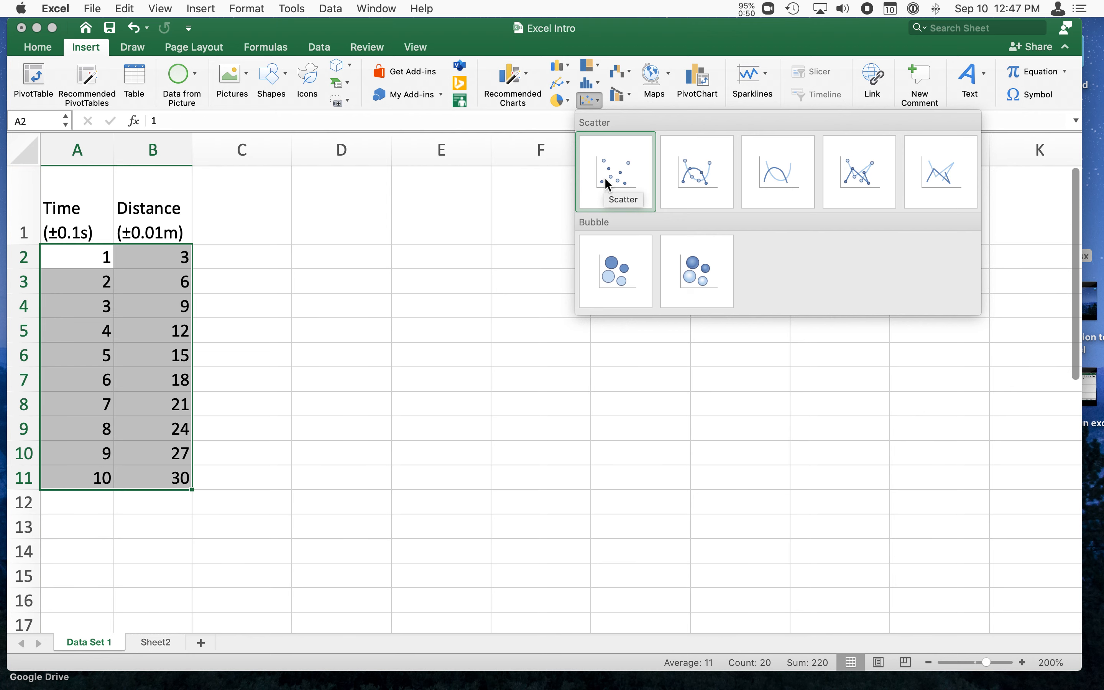
left_click(525, 133)
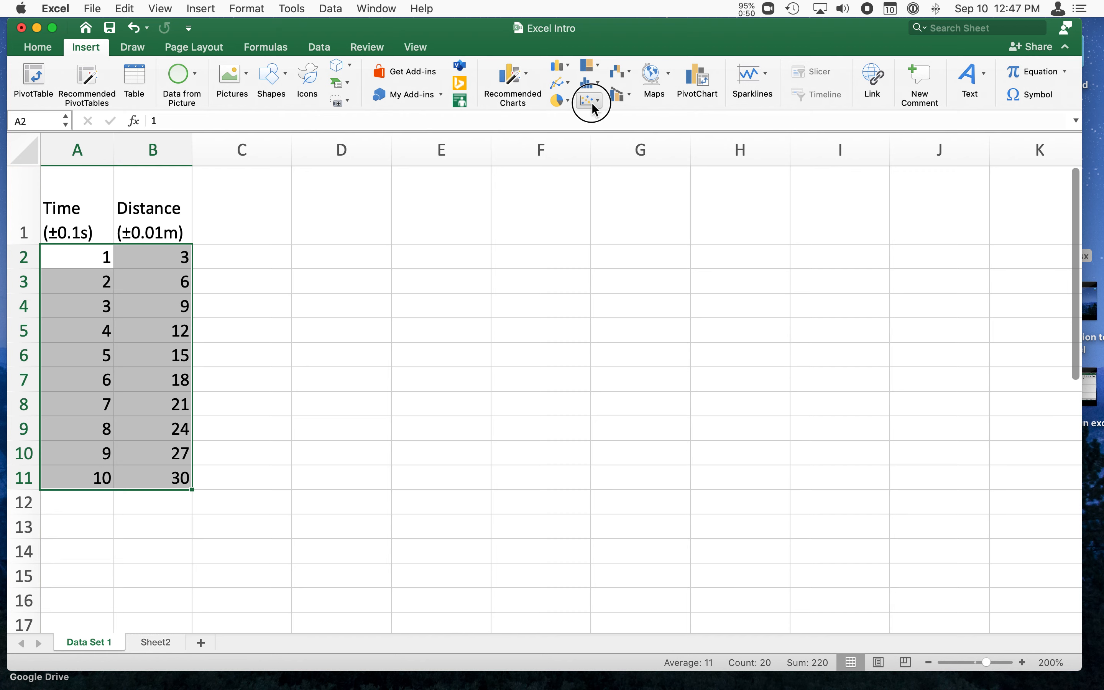
left_click(591, 103)
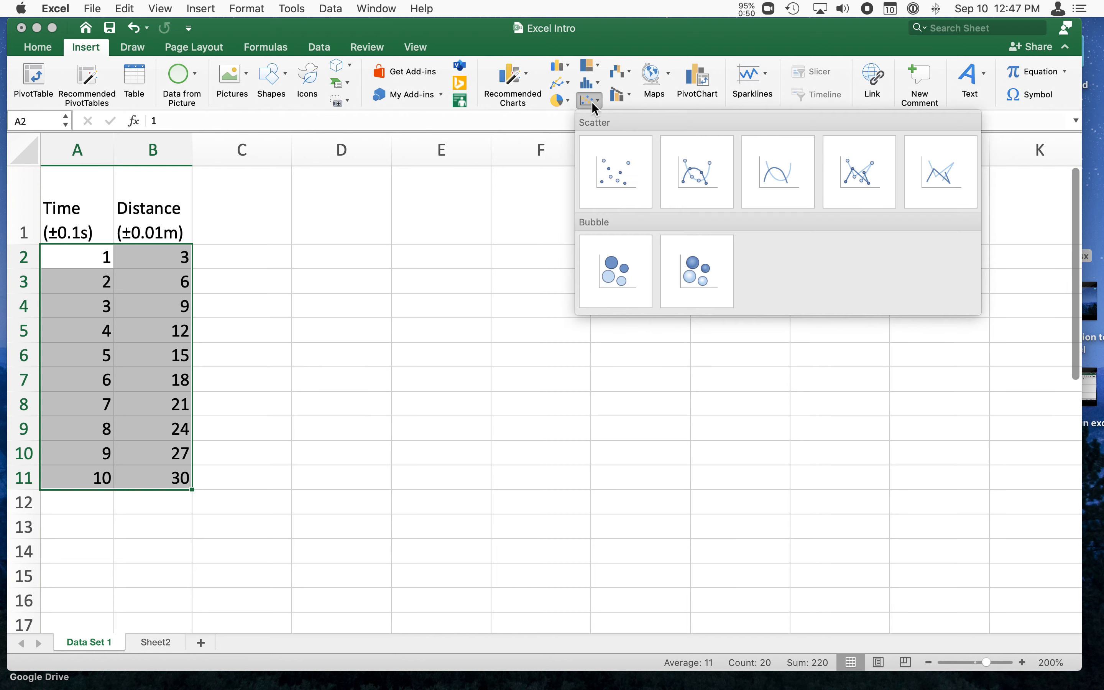
left_click(626, 180)
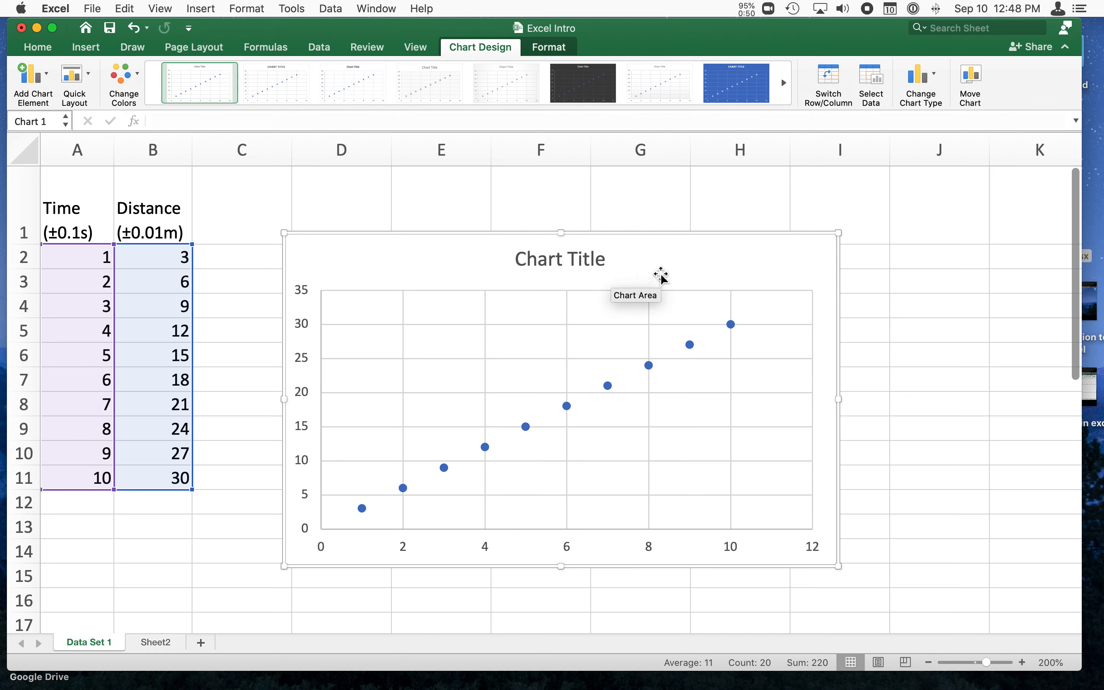
Replace the chart's placeholder title with "Distance vs. Time".
left_click(528, 264)
triple_click(529, 264)
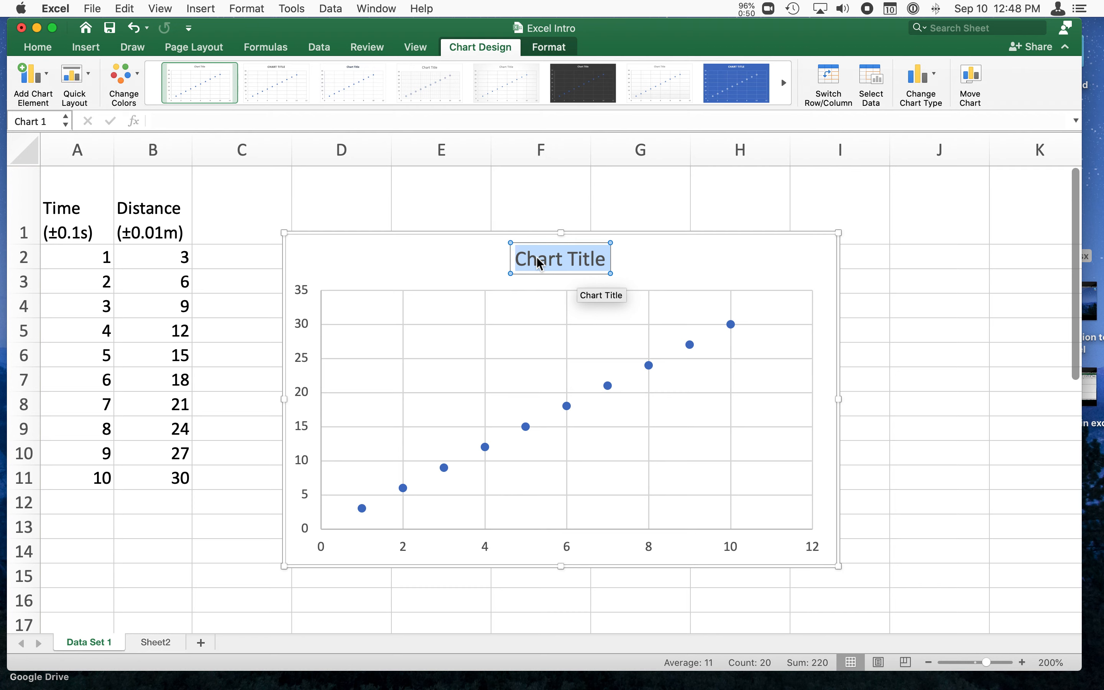
type("Distance")
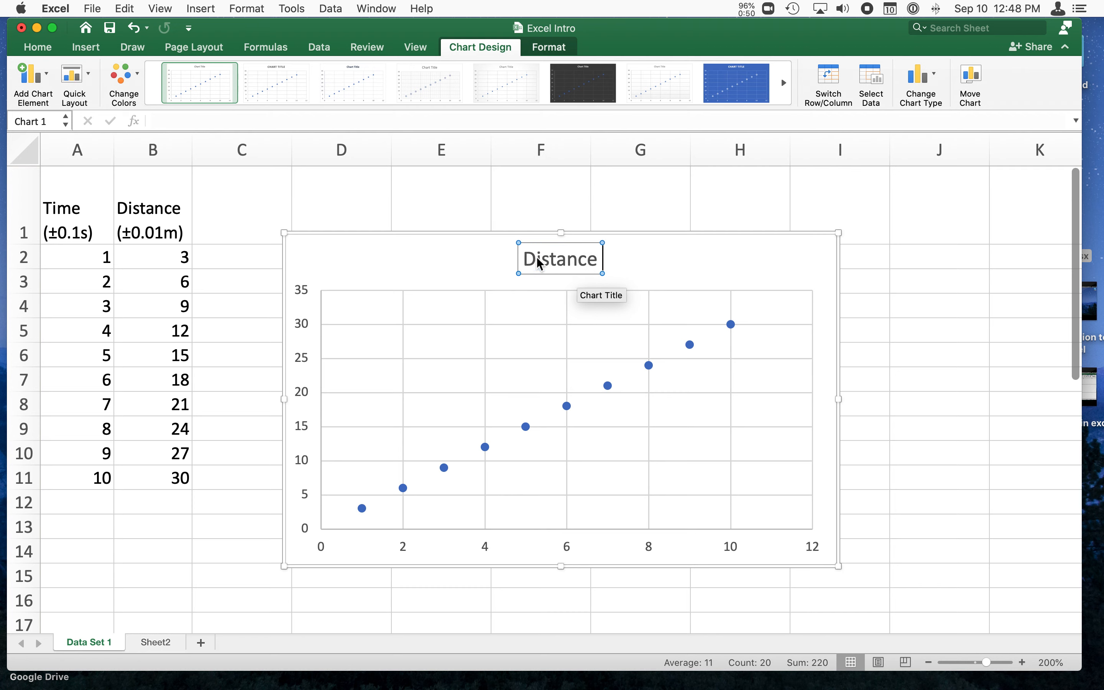
type(" vs. Time")
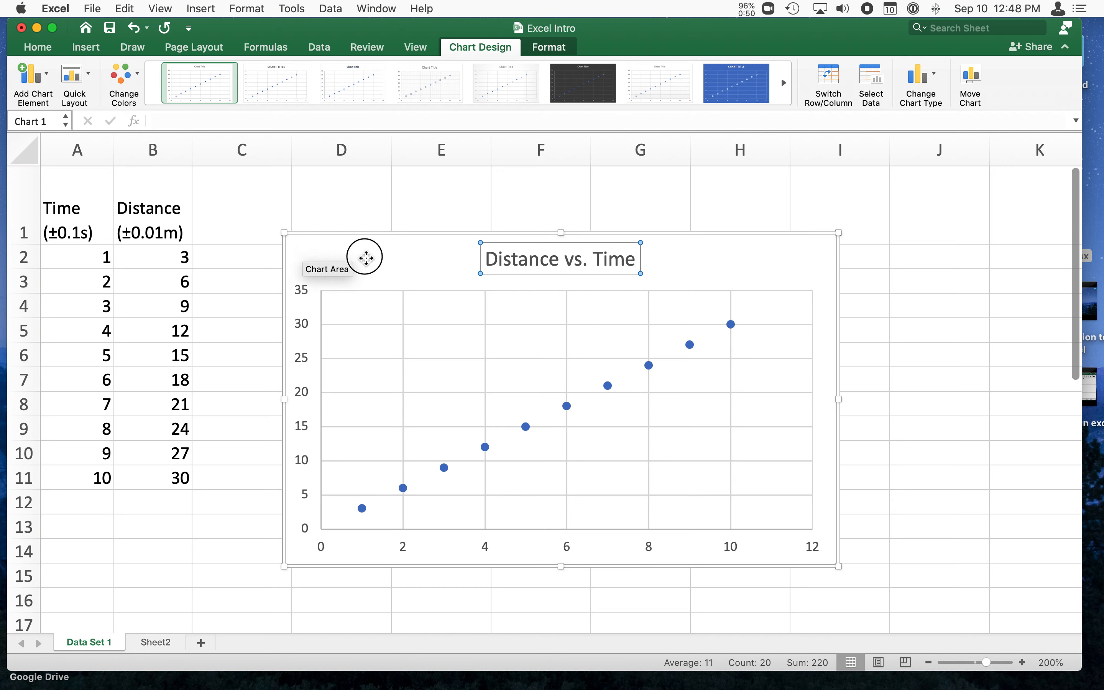
left_click(398, 263)
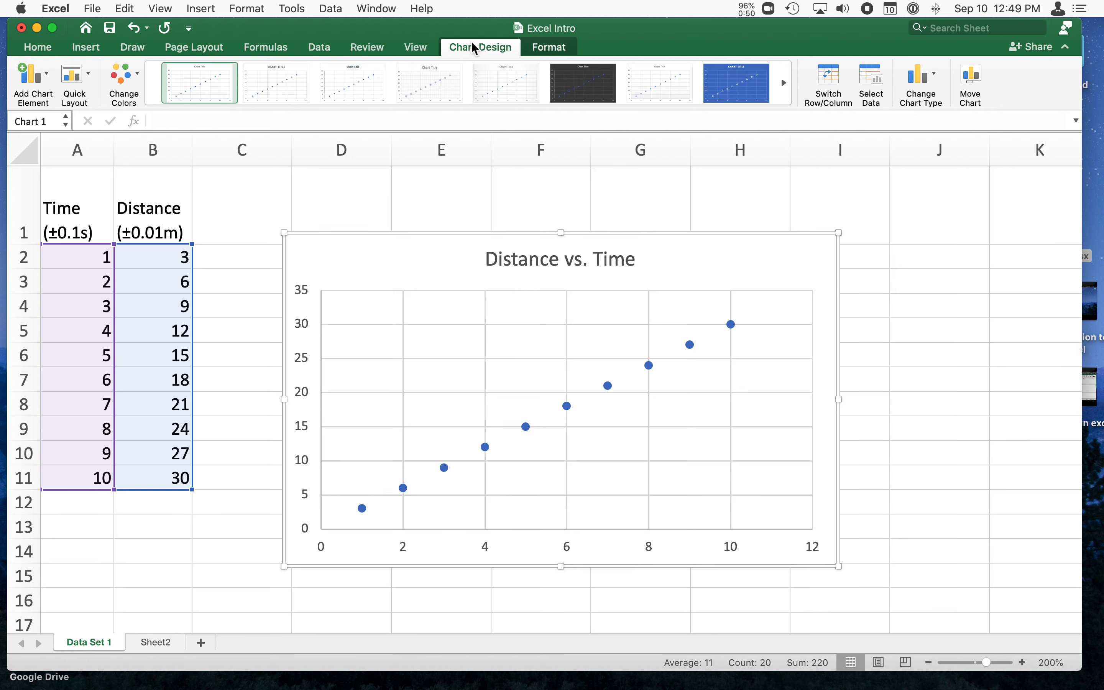
left_click(84, 577)
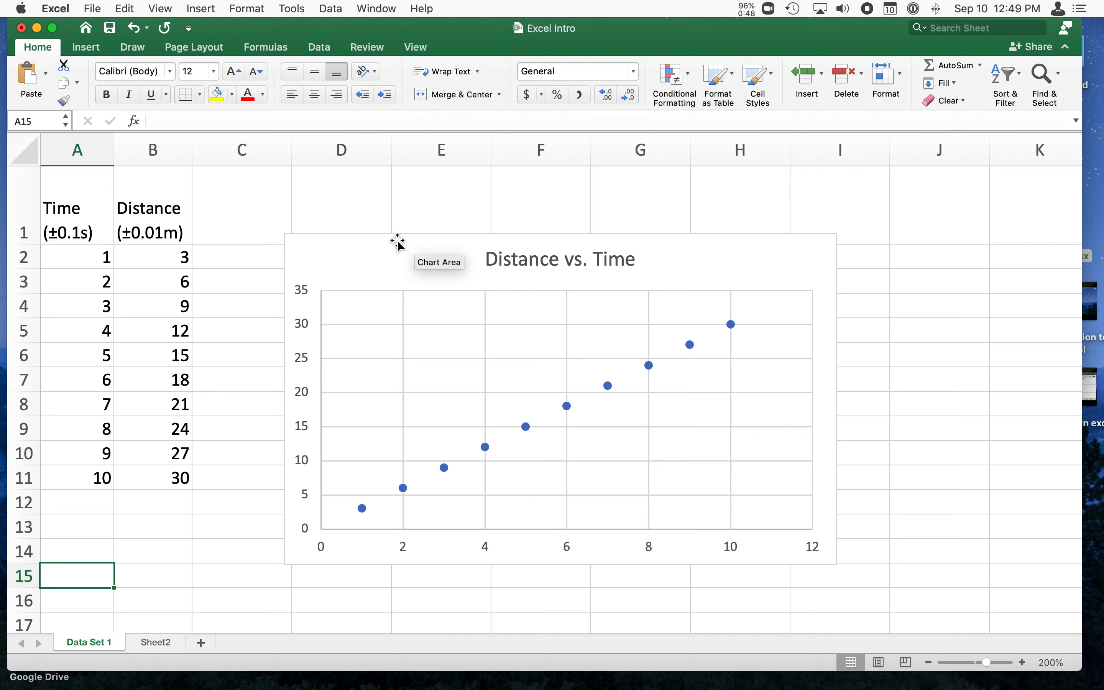
Add a primary horizontal axis title to the chart reading "Times (s)", removing the placeholder text.
left_click(389, 259)
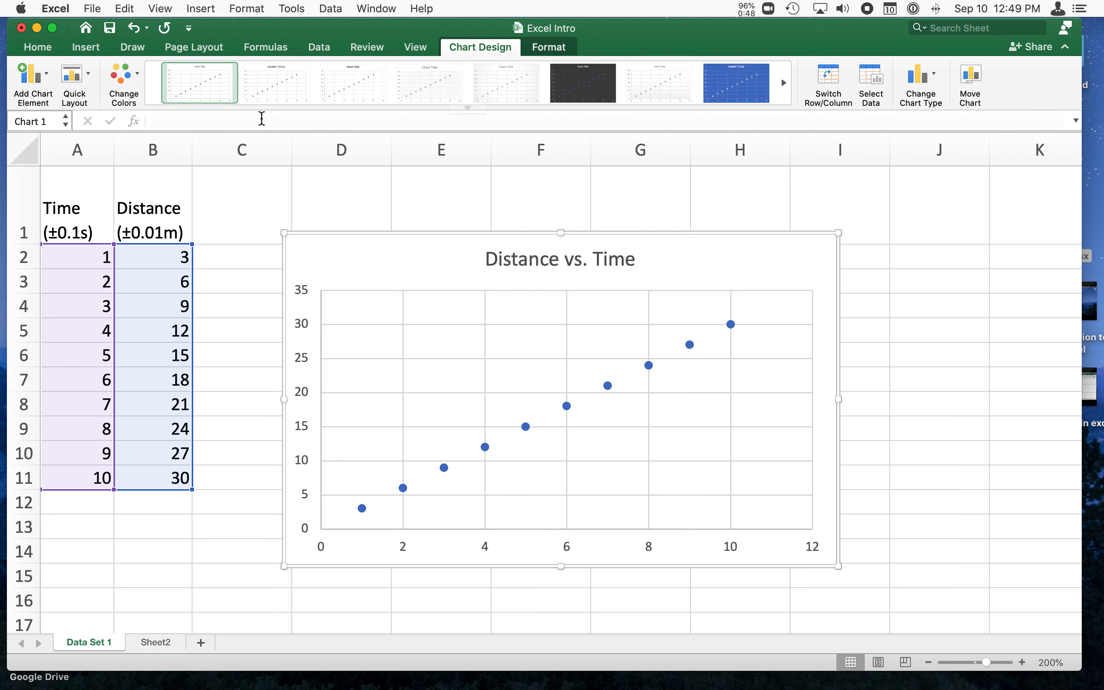
left_click(43, 83)
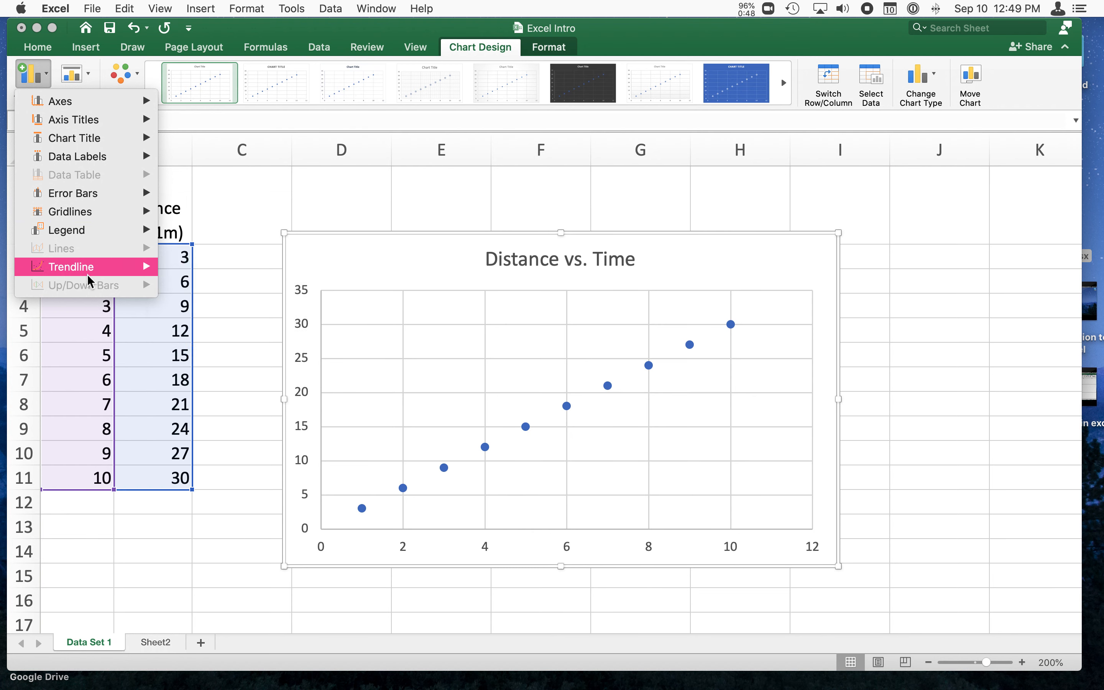
mouse_move(101, 122)
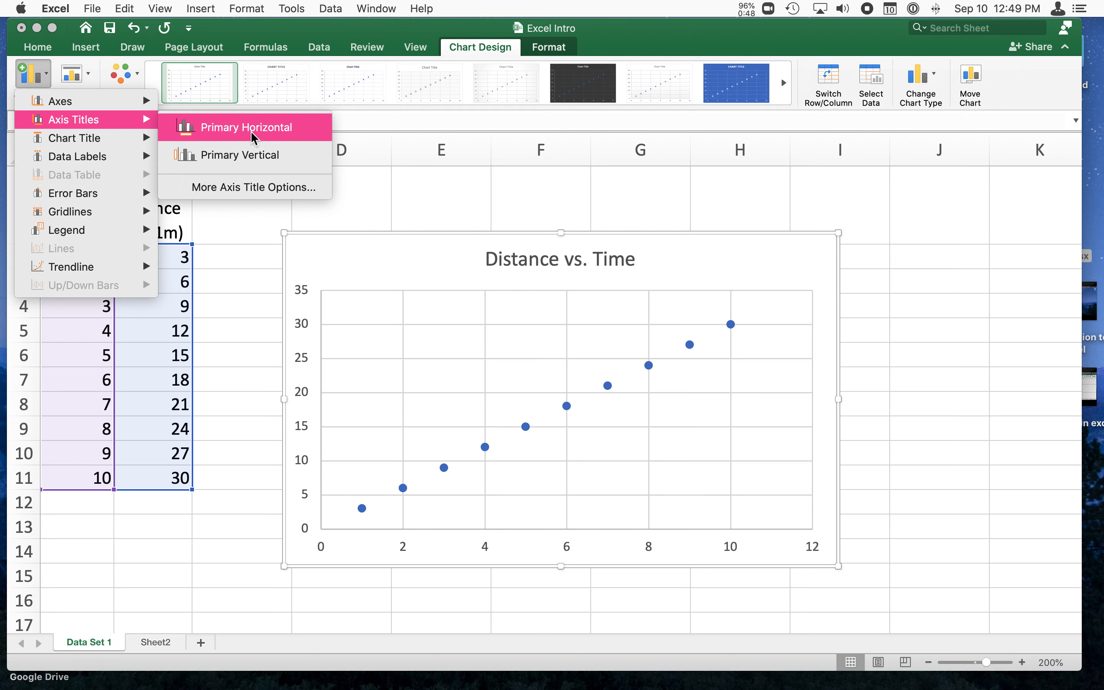
left_click(251, 132)
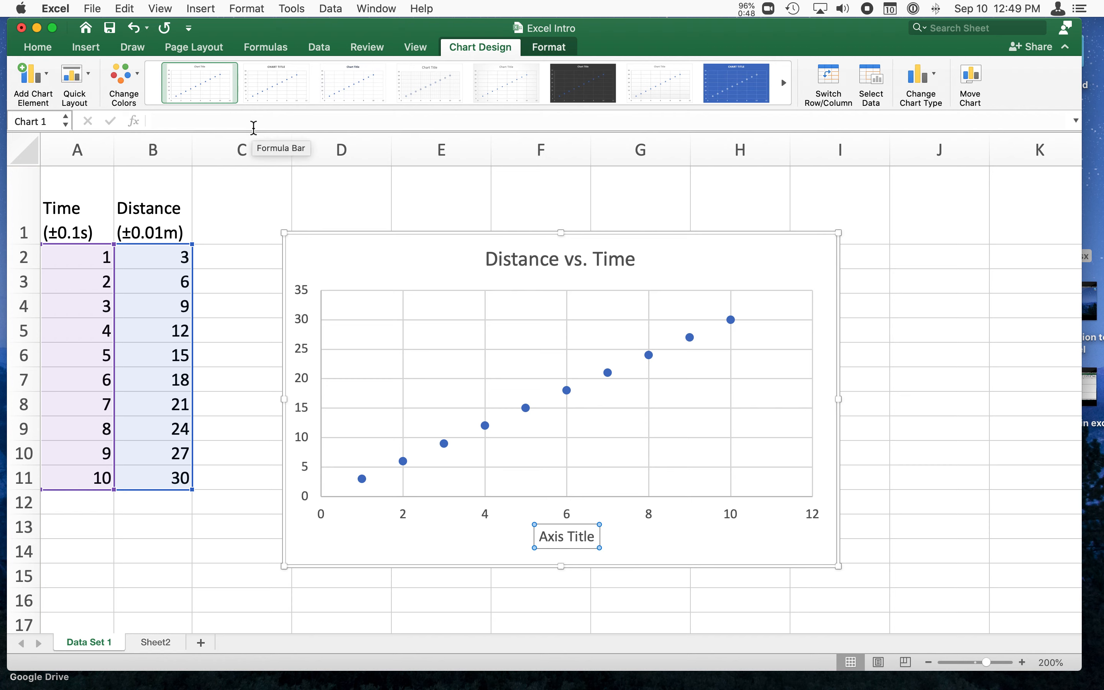
type("Times (")
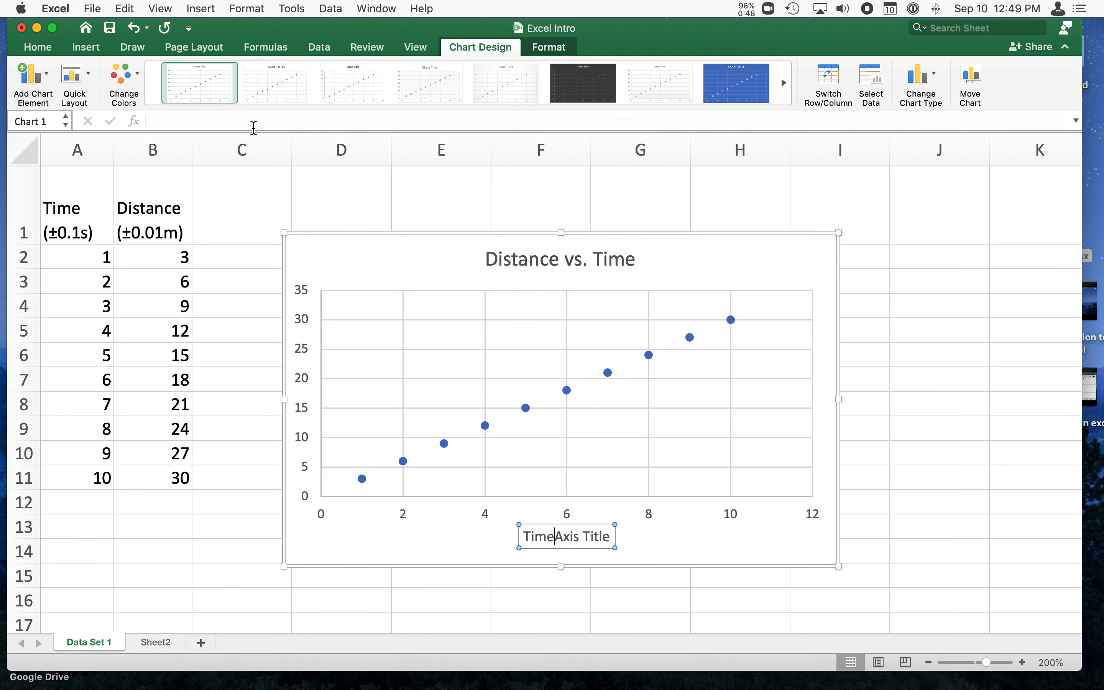
type("s)")
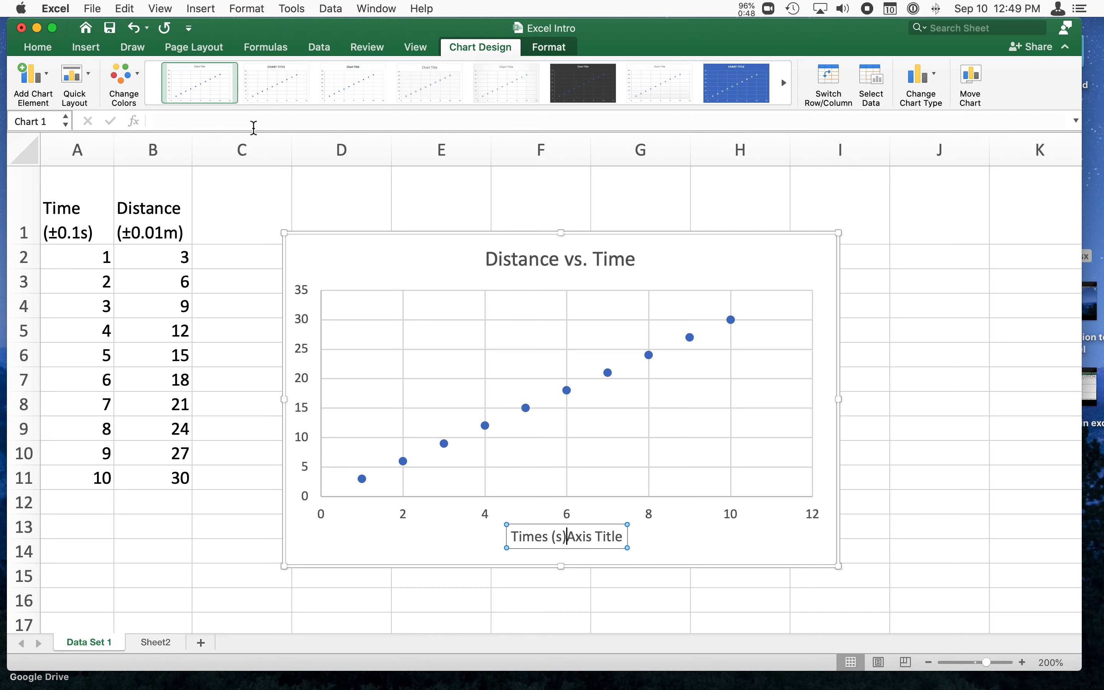
key("shift+End")
key("BackSpace")
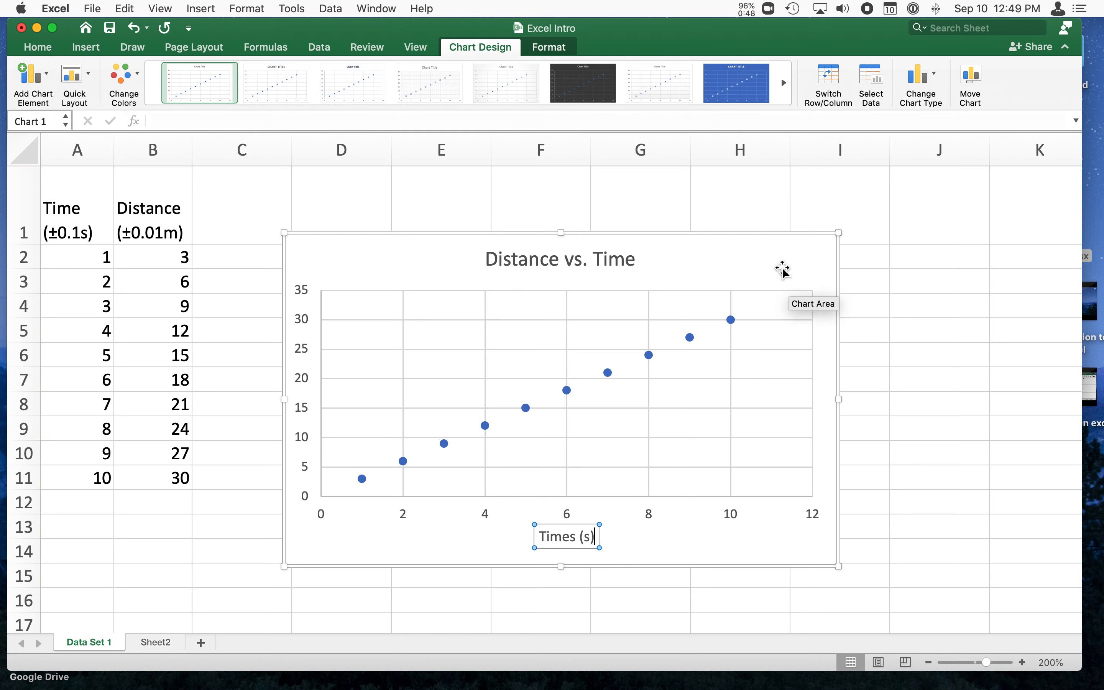
Add a primary vertical axis title to the chart reading "Distance (m)", removing the placeholder text.
left_click(38, 85)
mouse_move(55, 119)
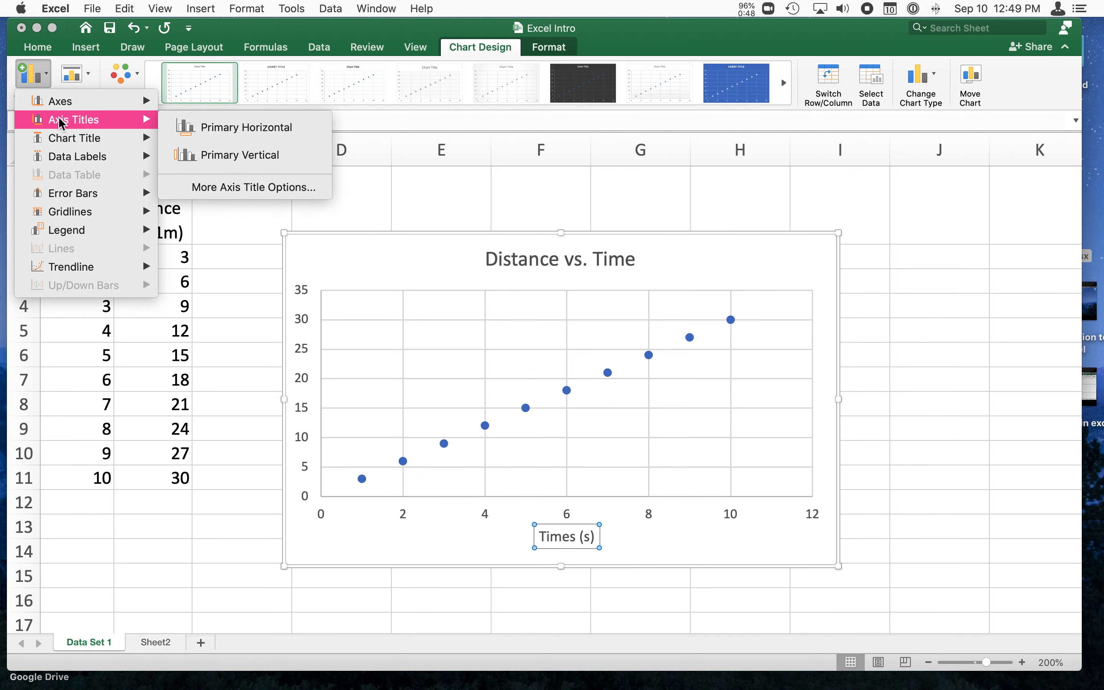
left_click(247, 155)
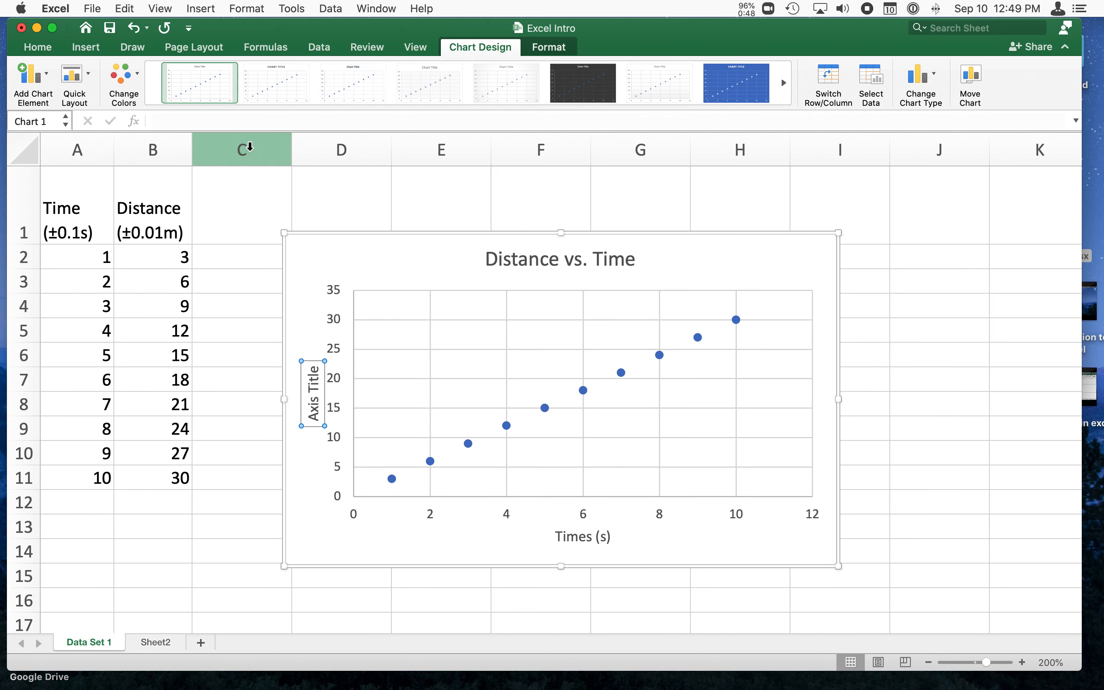
type("Distance")
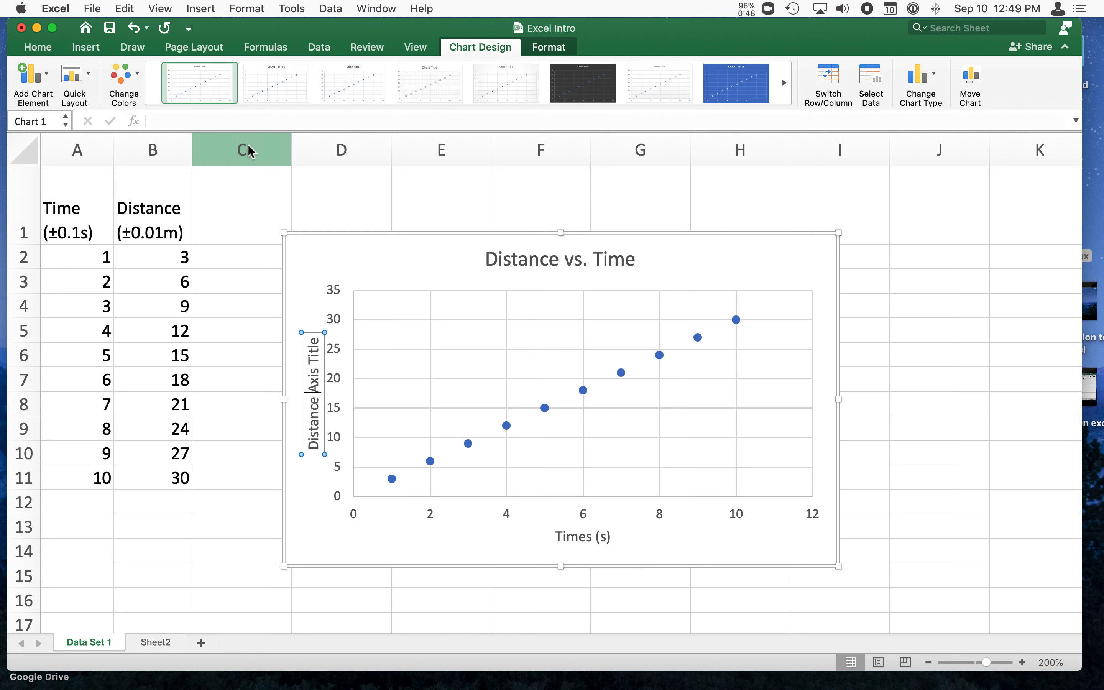
type(" (m)")
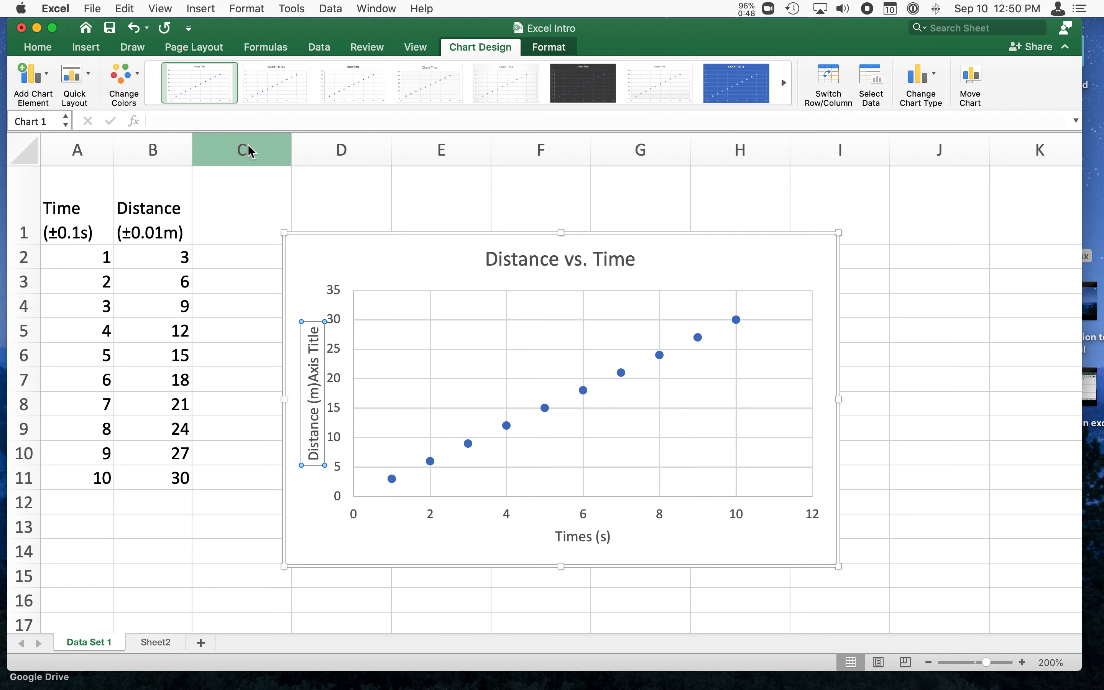
key("shift+Right")
key("shift+Right")
key("shift+Right")
key("shift+Right")
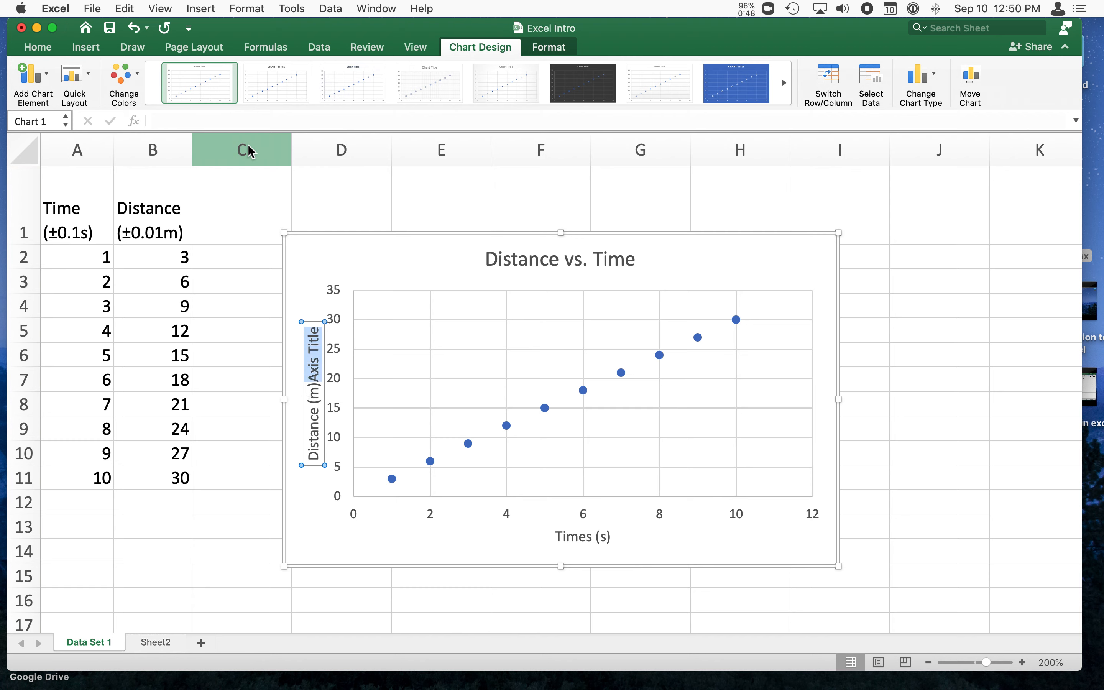
key("BackSpace")
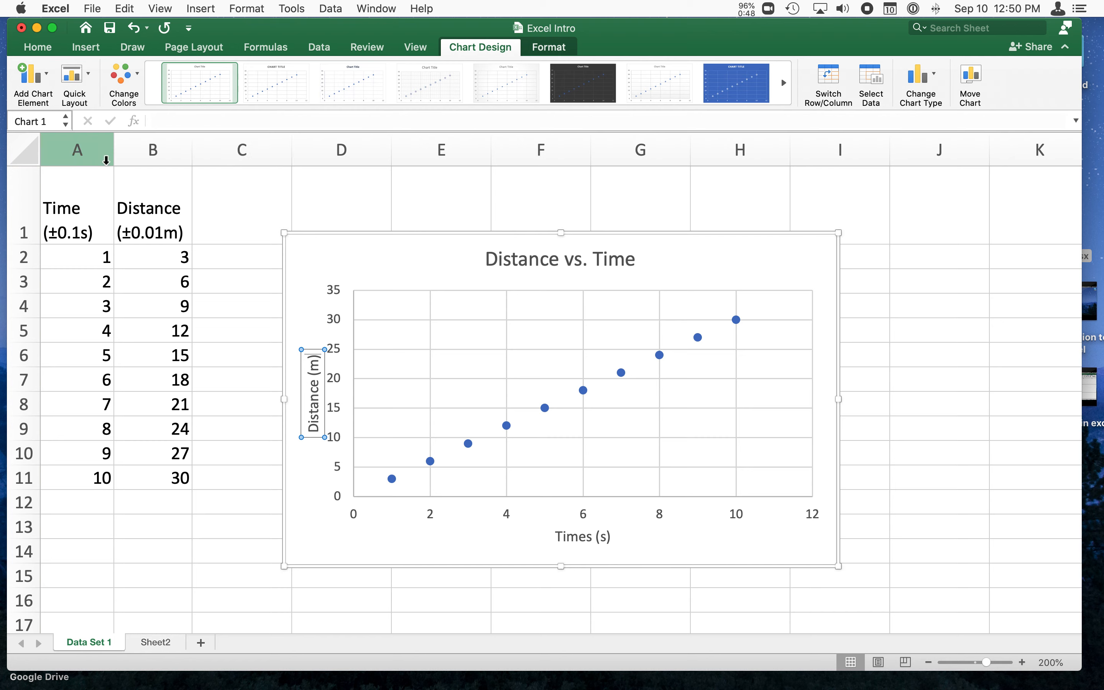
left_click(231, 142)
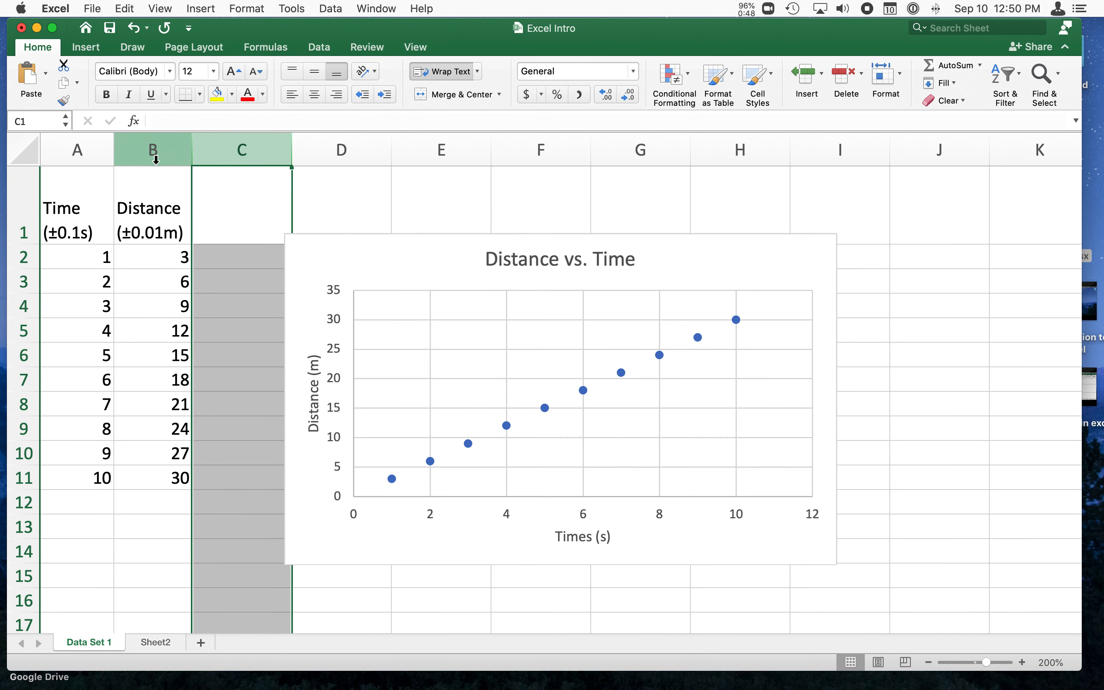
left_click(144, 158)
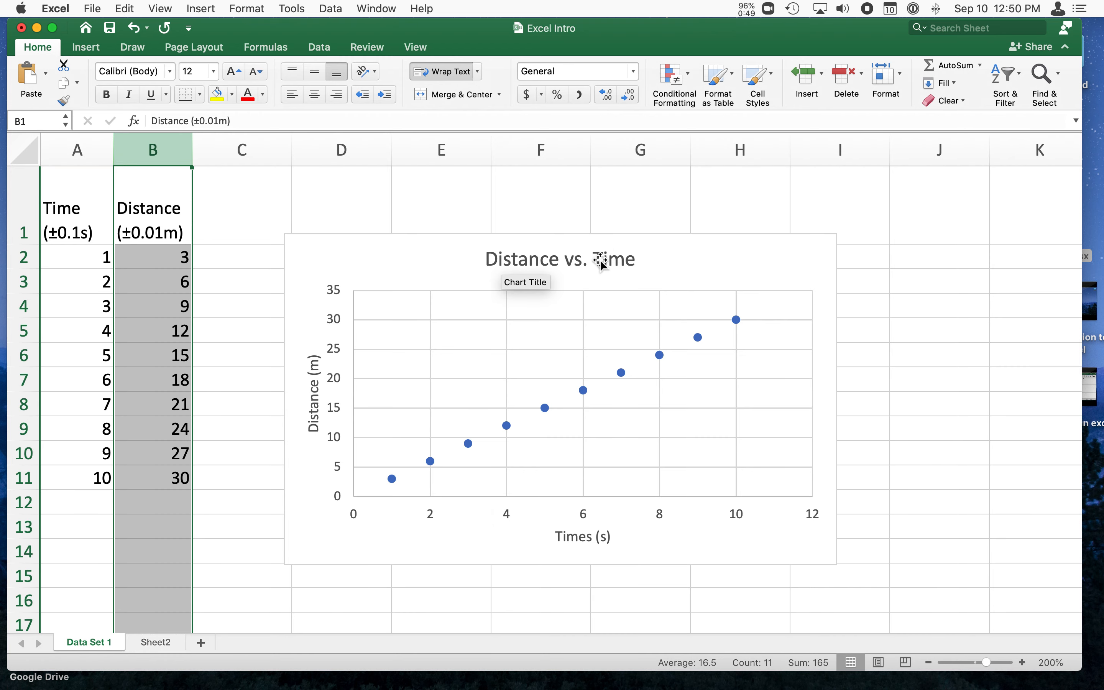
Move the chart up slightly beside the data and correct its horizontal axis title to "Time (s)".
scroll(603, 261, "down", 1)
left_click_drag(711, 242, 713, 213)
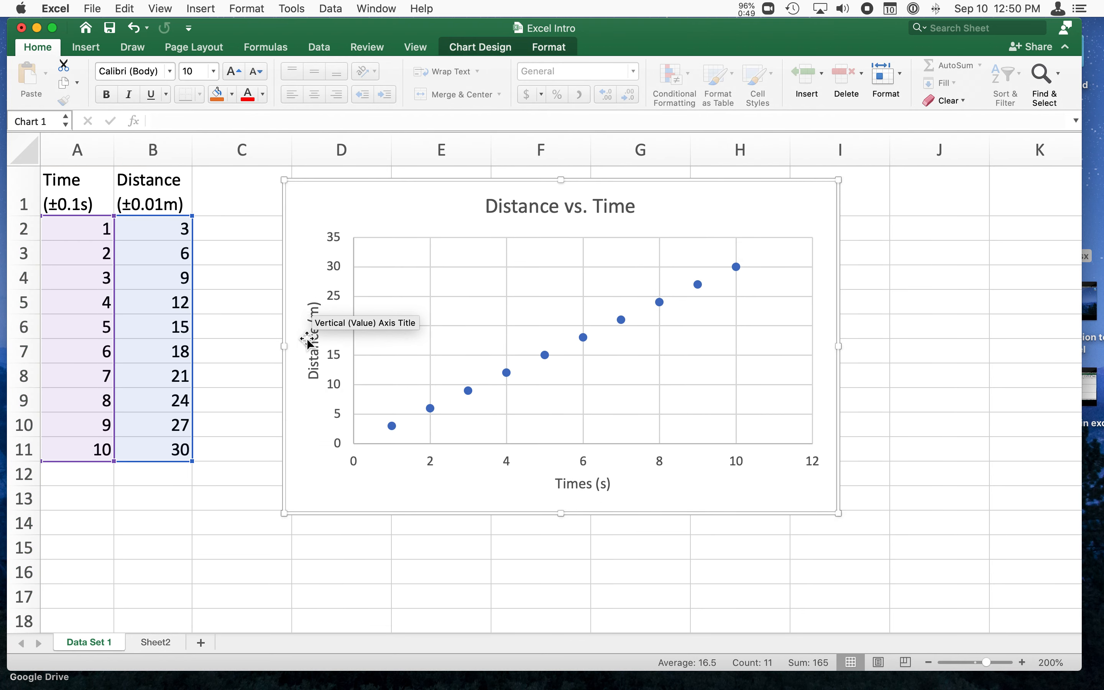
left_click(564, 484)
double_click(581, 485)
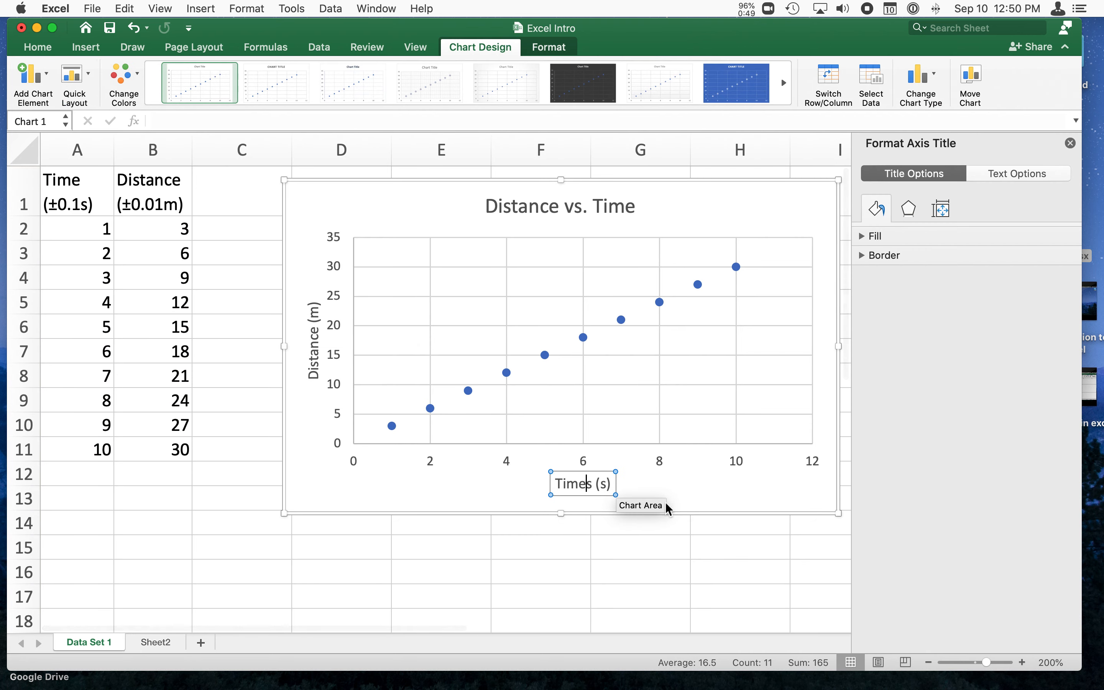
key("BackSpace")
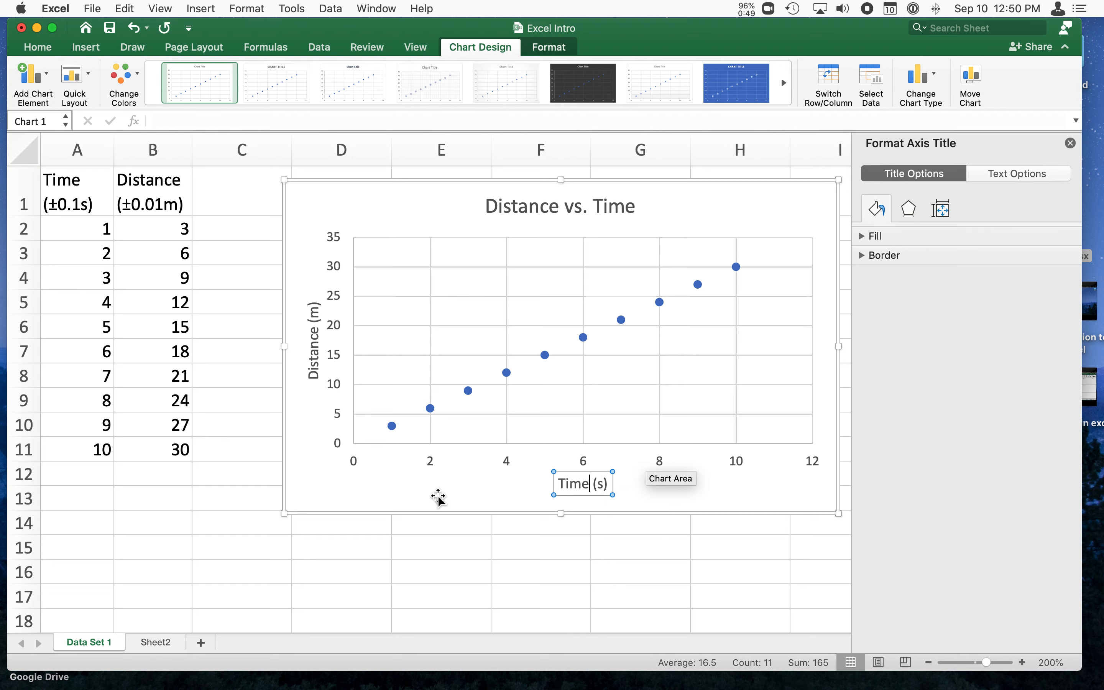
left_click(412, 496)
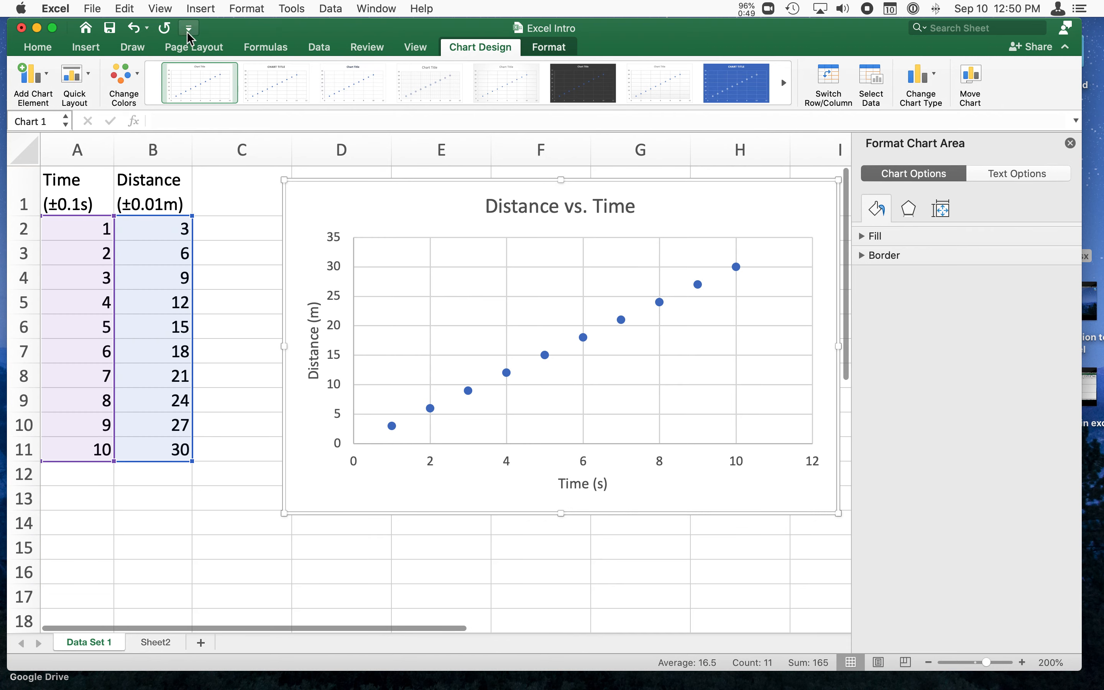
Add a linear trendline to the Distance vs. Time chart through the detailed trendline options.
left_click(34, 75)
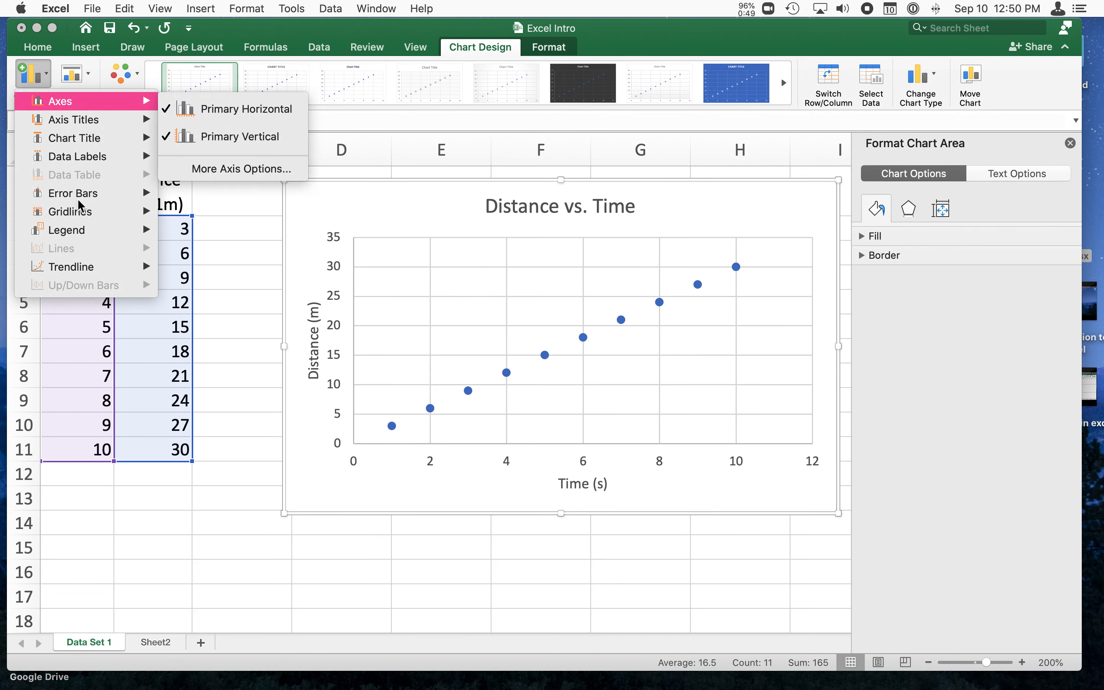
mouse_move(95, 276)
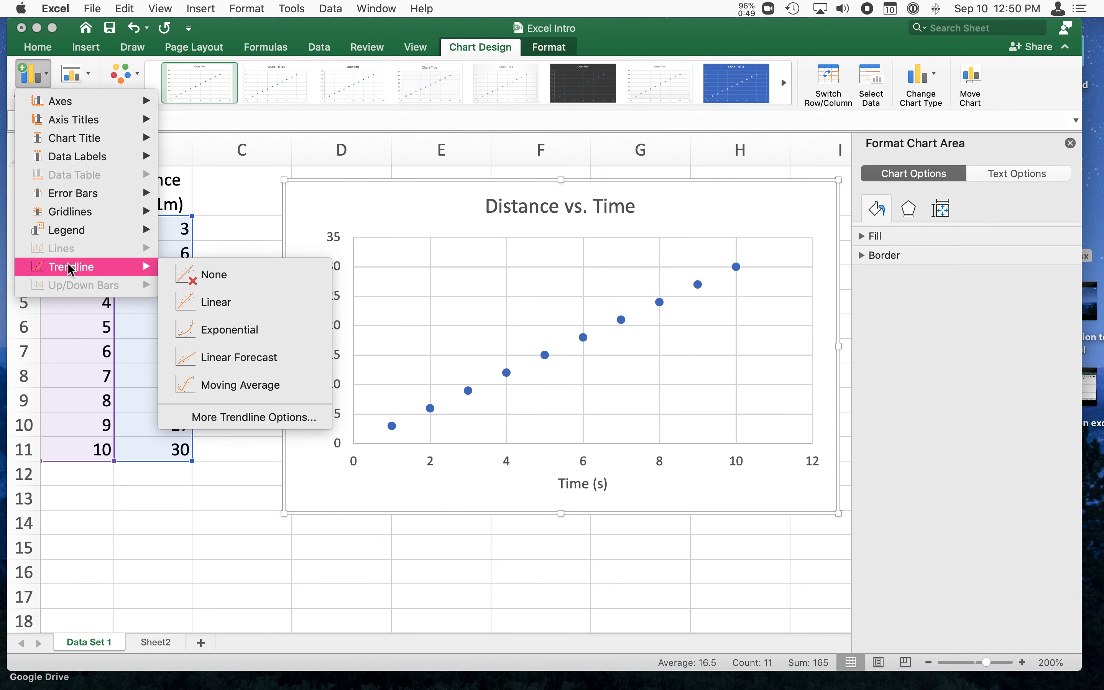
left_click(216, 416)
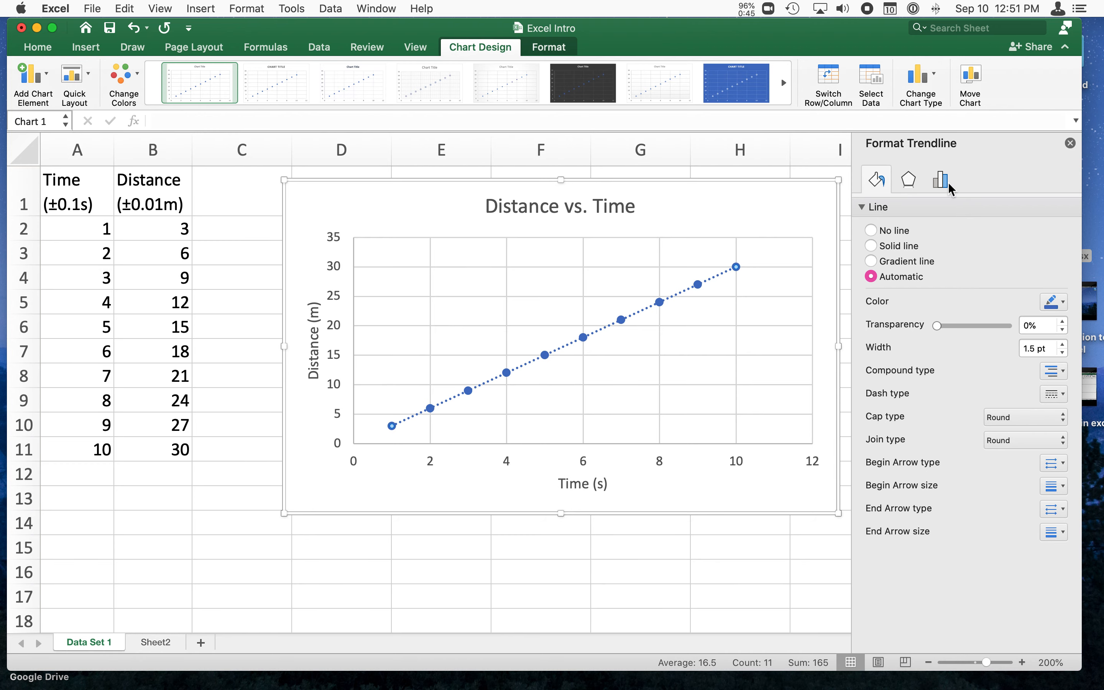
Set the linear trendline's intercept to 0.0 and display its equation on the chart.
left_click(909, 181)
left_click(940, 180)
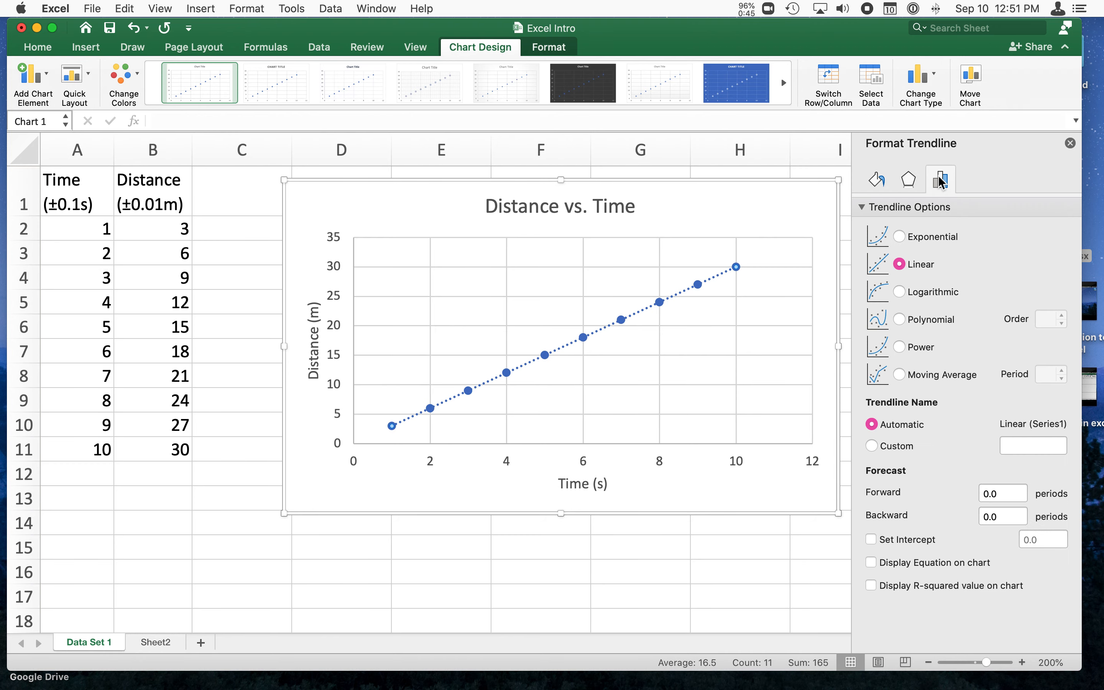
left_click(880, 181)
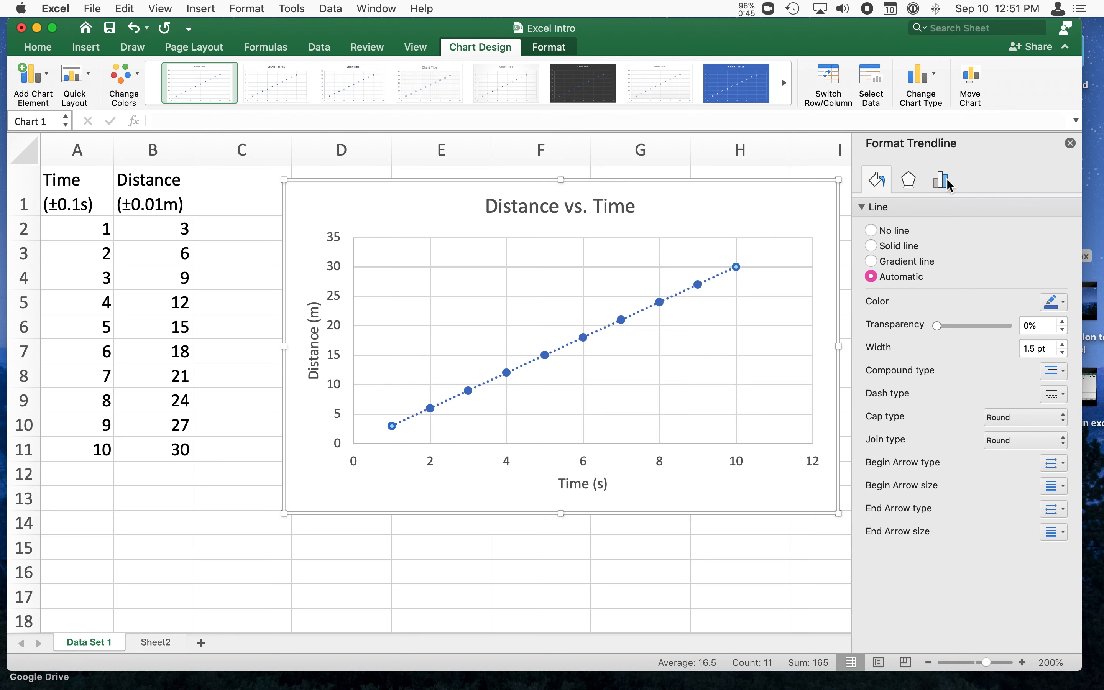
left_click(943, 183)
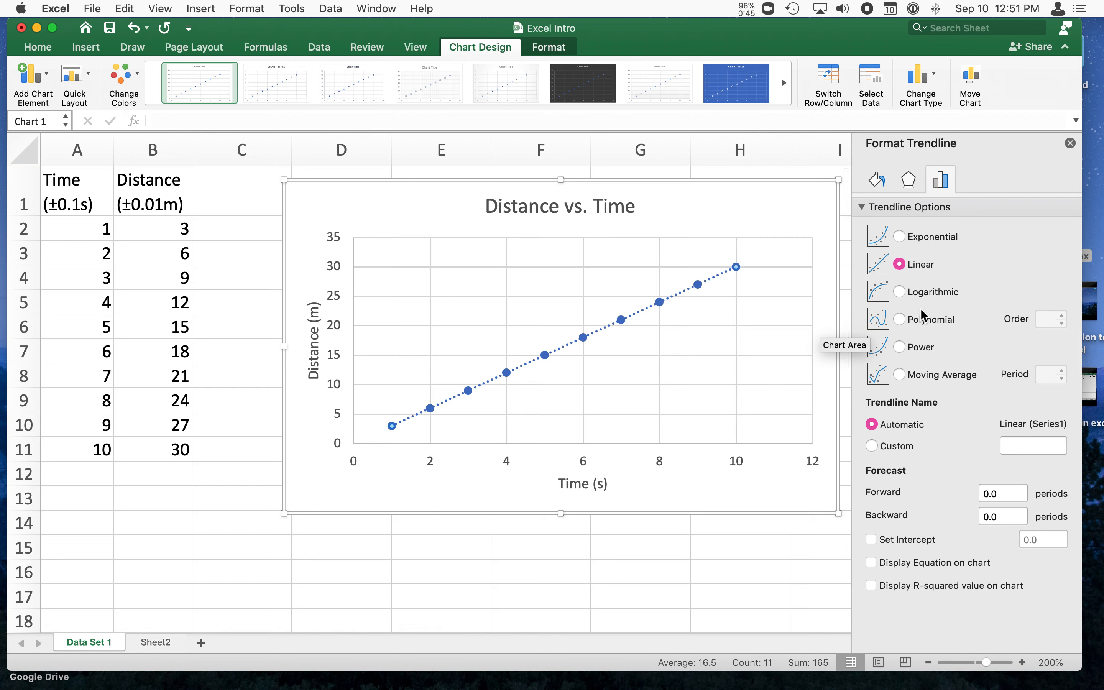
left_click(905, 541)
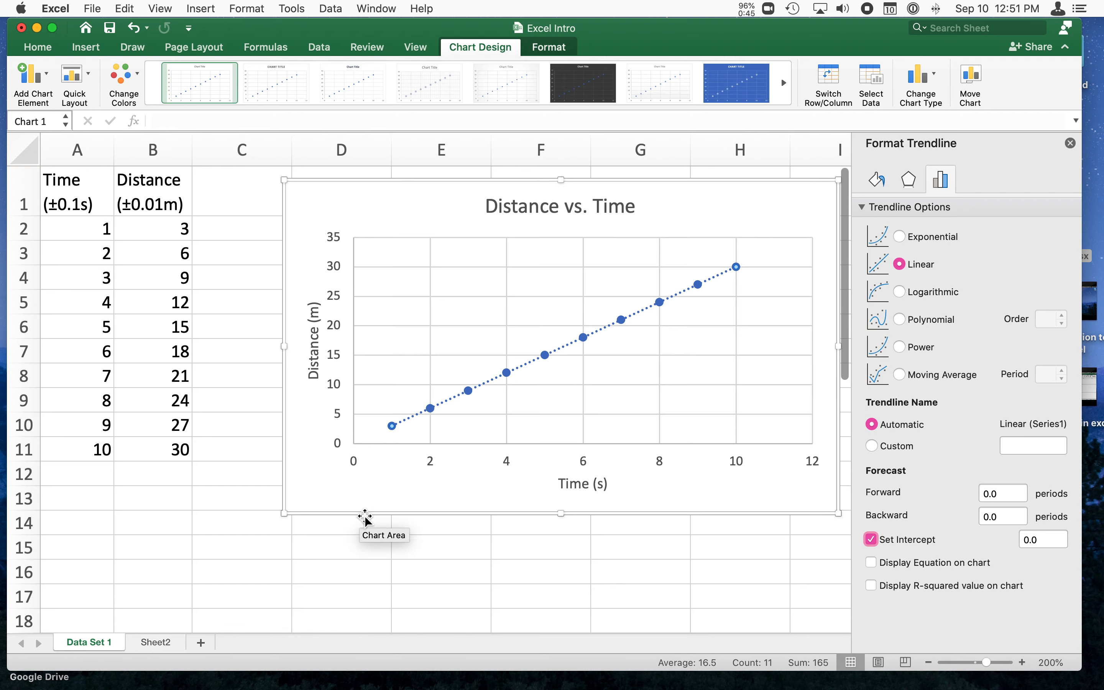
left_click(934, 566)
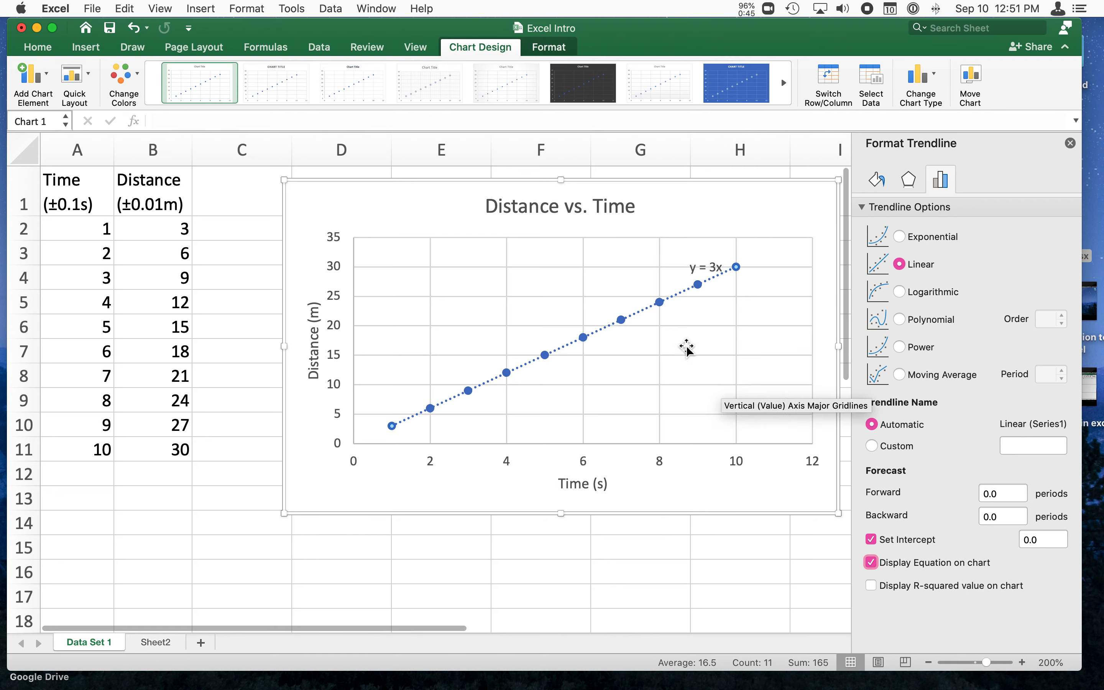
Place the trendline equation label beside the chart title, display the R-squared value on the chart, and close the trendline formatting options.
left_click_drag(716, 270, 700, 212)
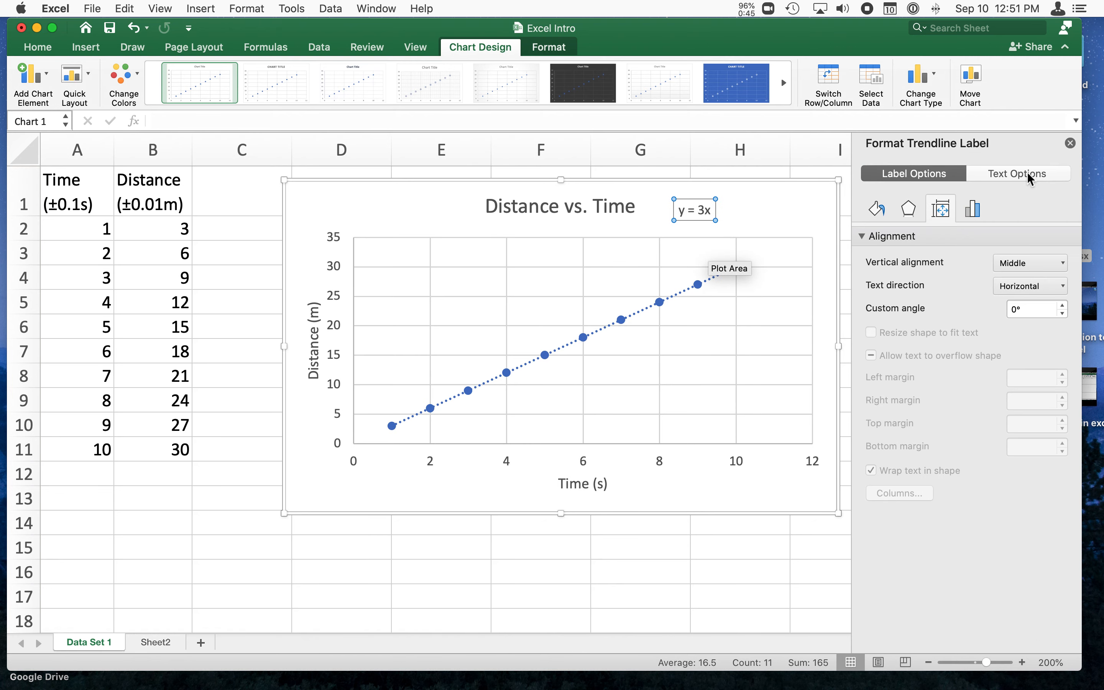
left_click(716, 282)
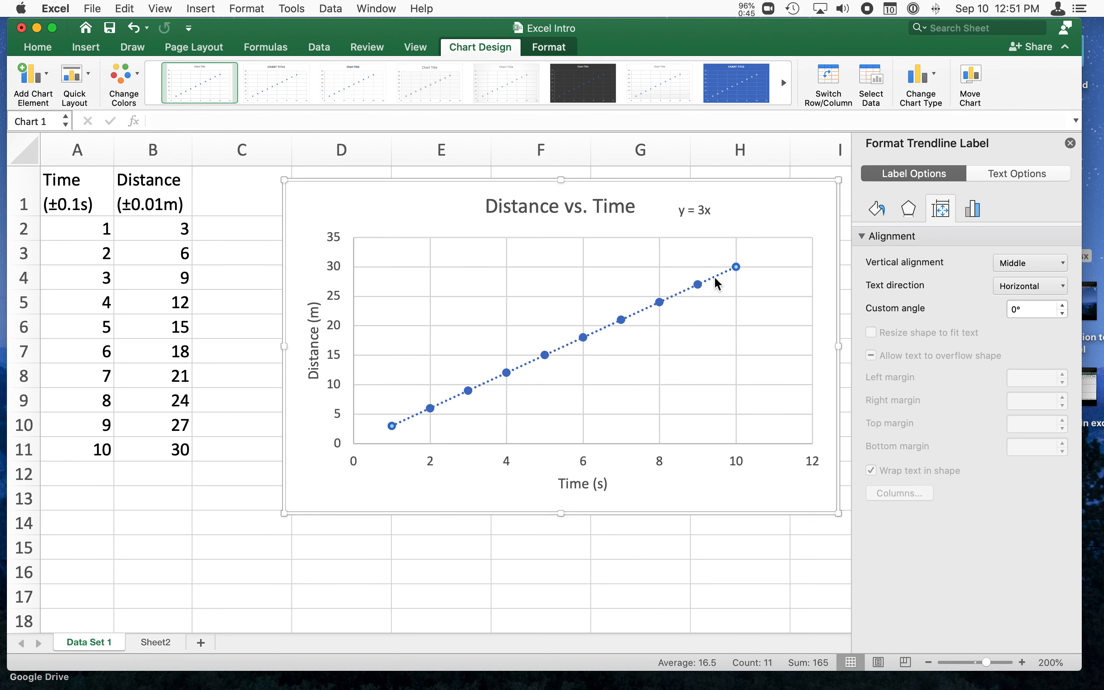
left_click(872, 585)
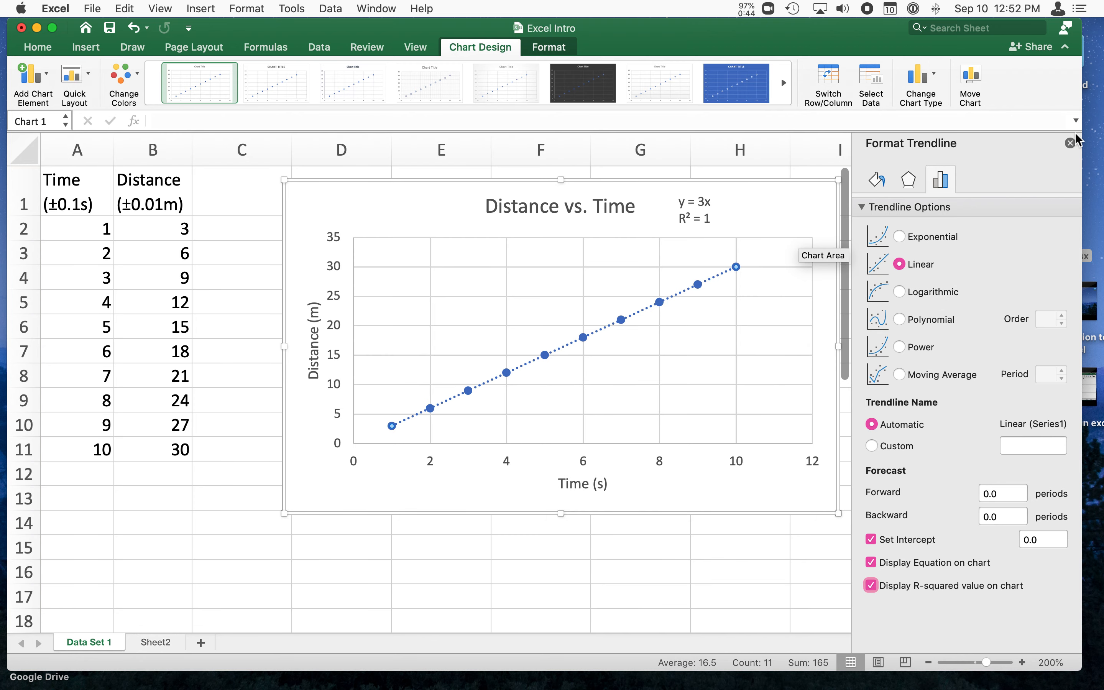
left_click(1070, 143)
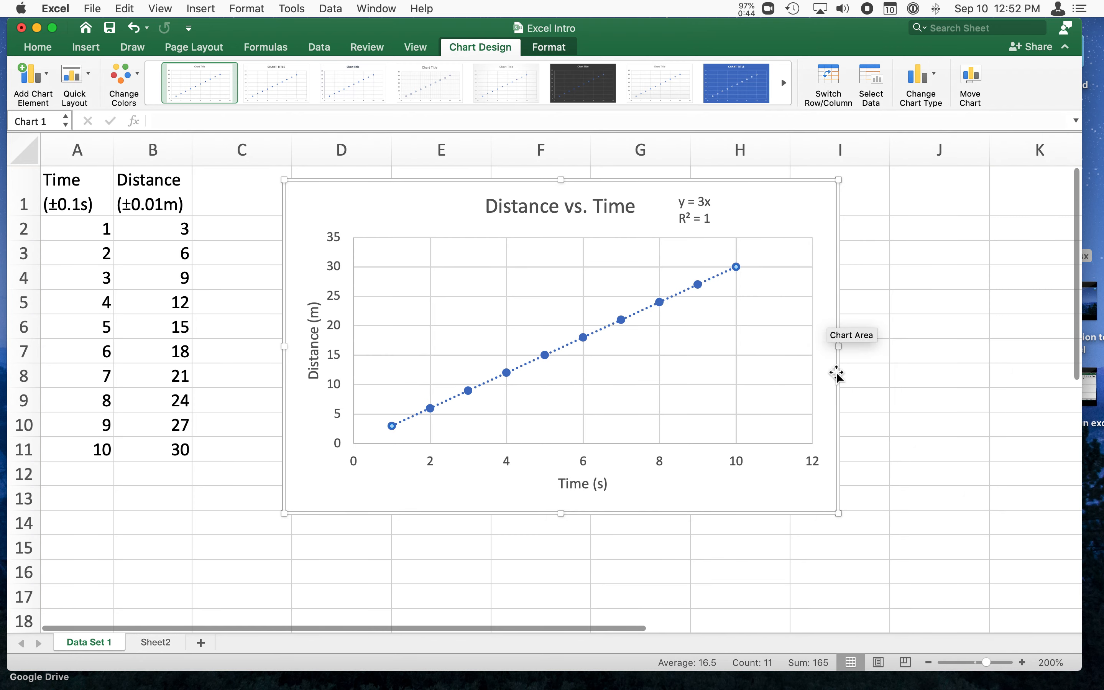